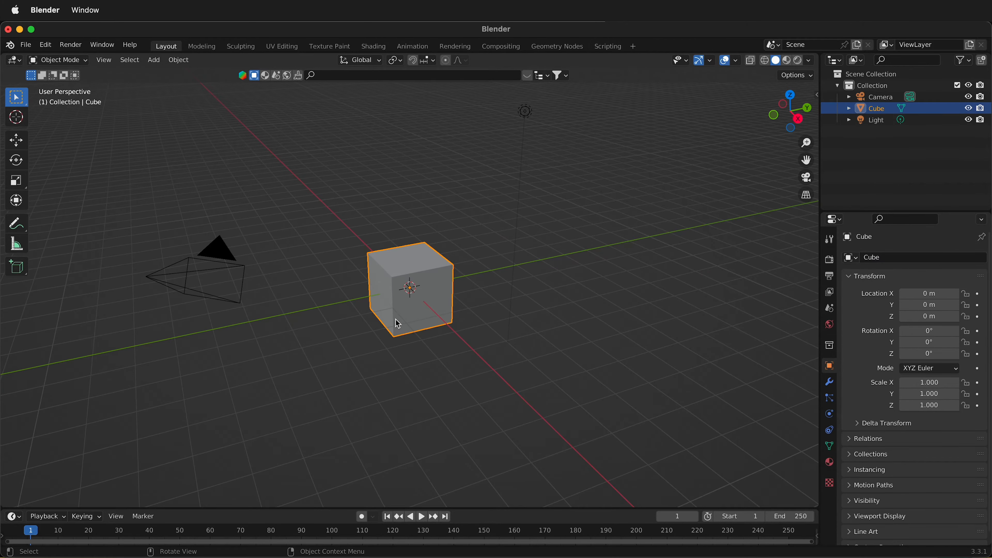
Delete the default cube from the scene.
key("x")
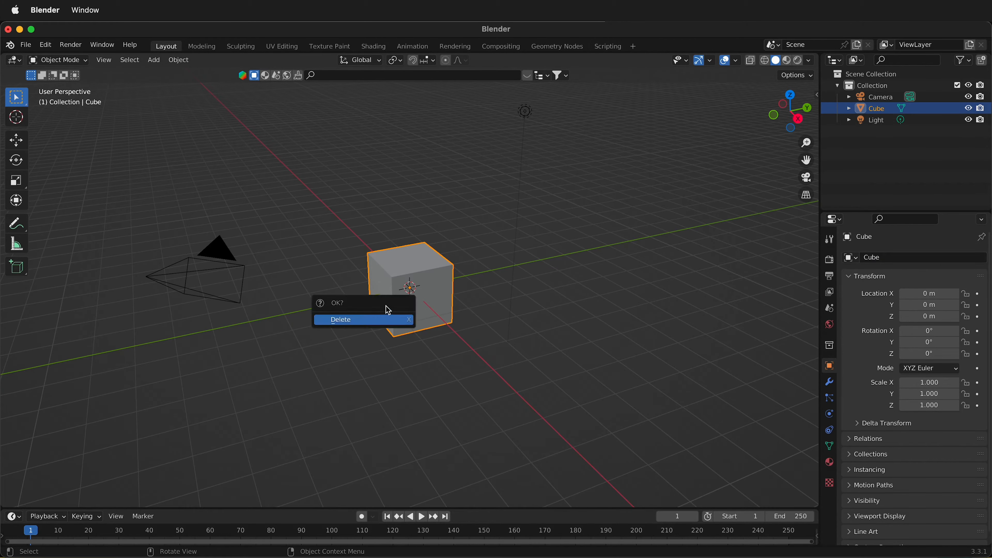
left_click(369, 319)
middle_click_drag(411, 289, 404, 321)
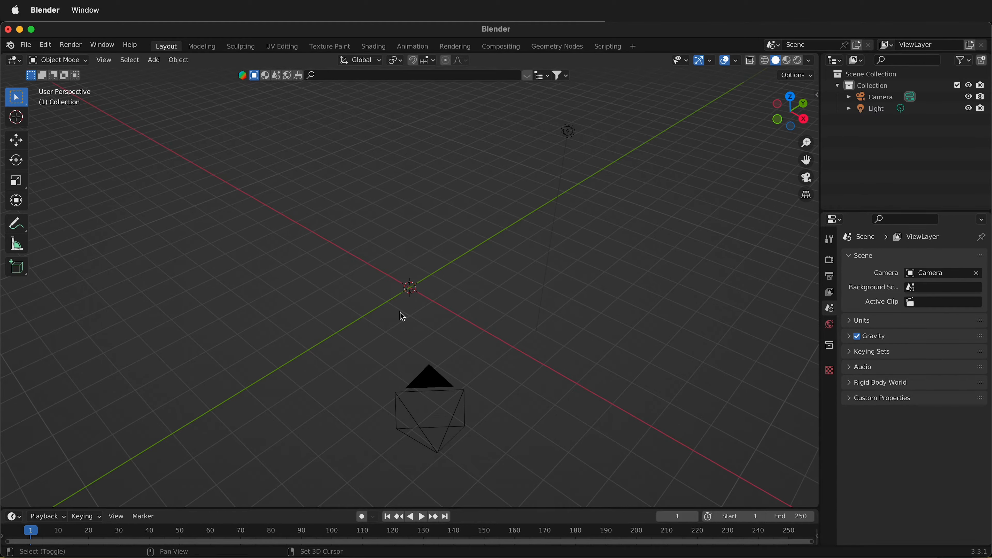
Add a text object at the world origin.
key("shift+a")
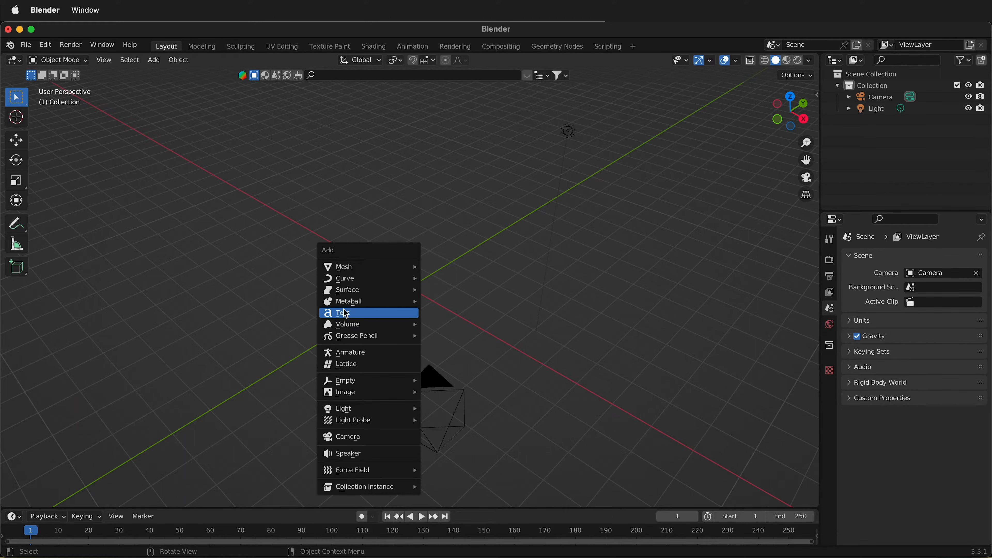
left_click(338, 318)
middle_click_drag(376, 294, 510, 320)
scroll(508, 320, "up", 4)
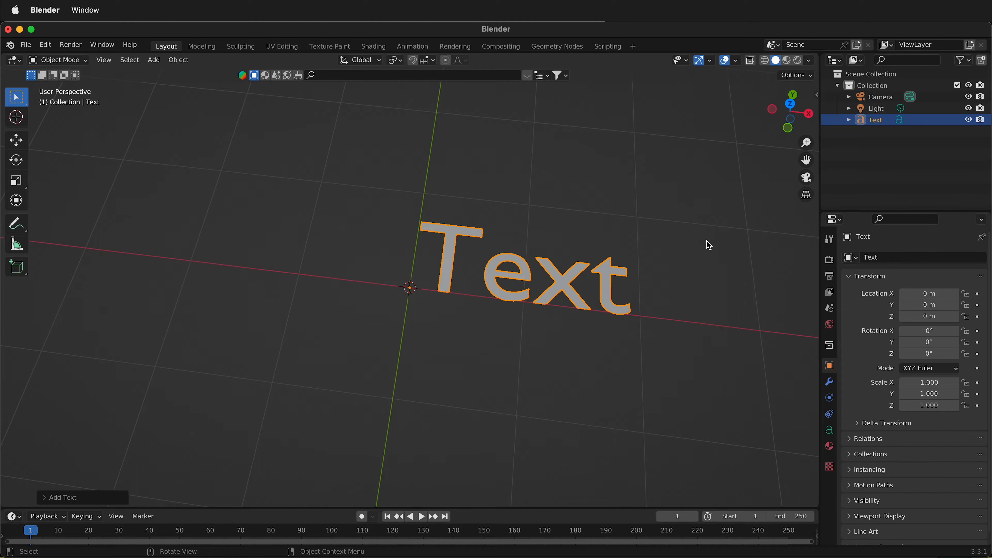
scroll(700, 247, "up", 1)
middle_click_drag(682, 239, 574, 249, "shift")
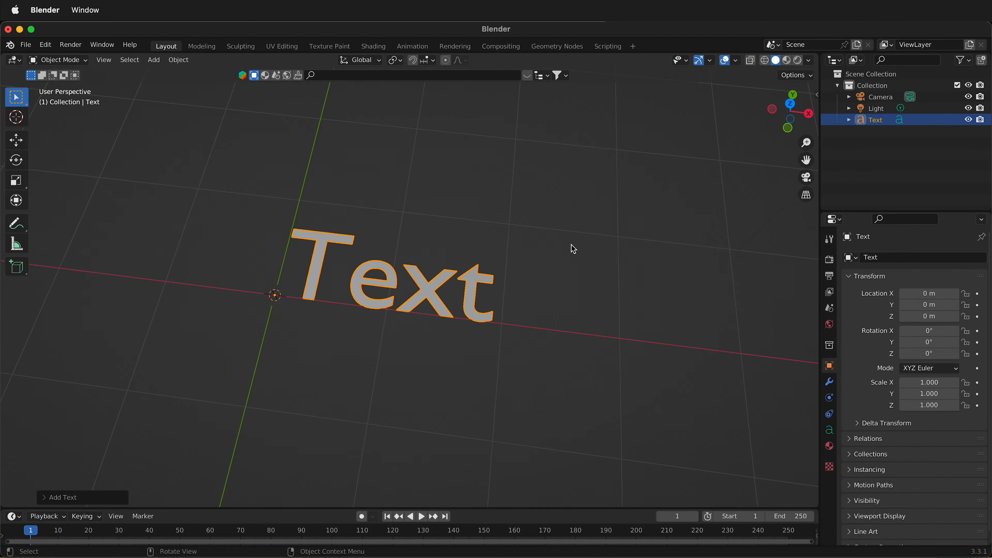
Replace the text object's default wording with "3D TEXT" and return to Object Mode.
key("Tab")
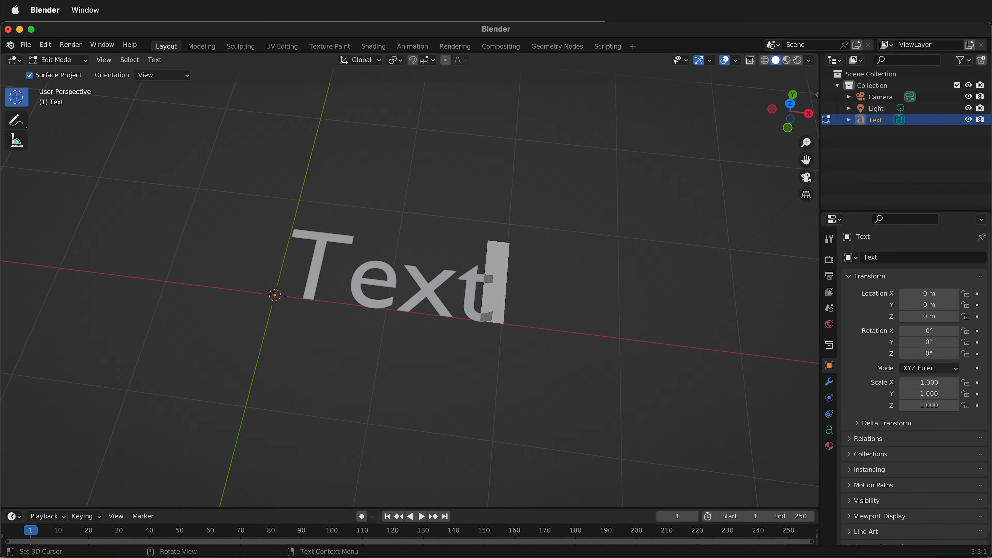
key("BackSpace")
key("BackSpace")
key("BackSpace")
key("BackSpace")
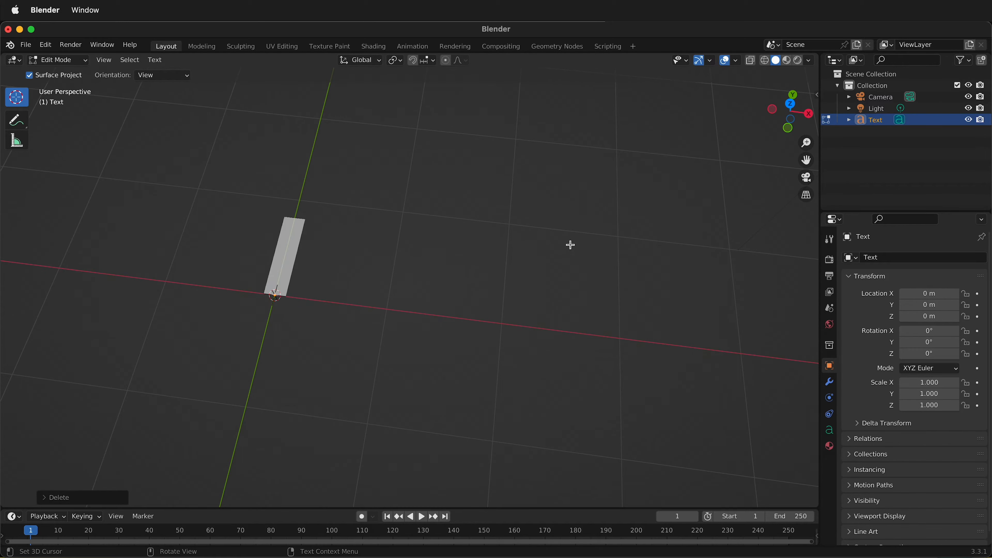
type("3D TEXT")
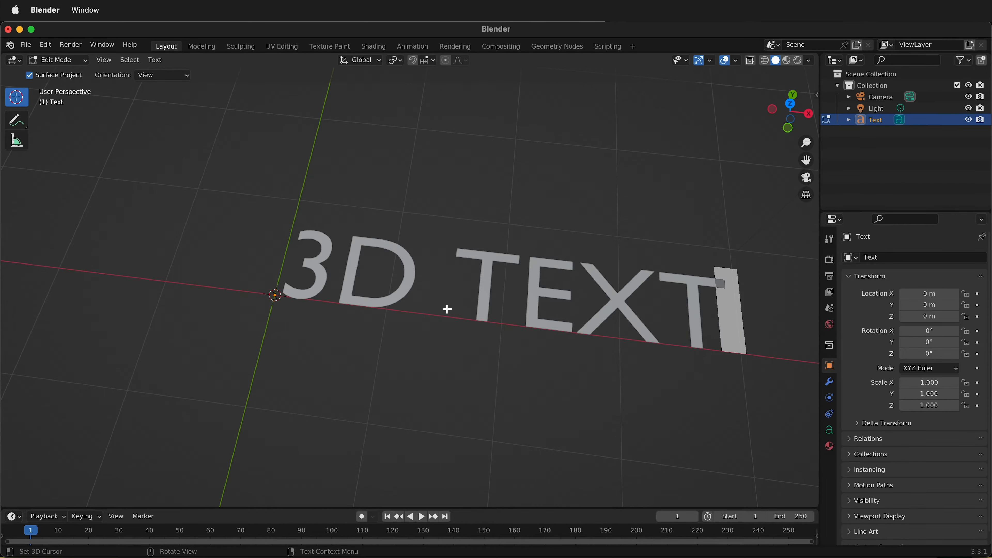
scroll(447, 309, "up", 1)
scroll(387, 288, "down", 3)
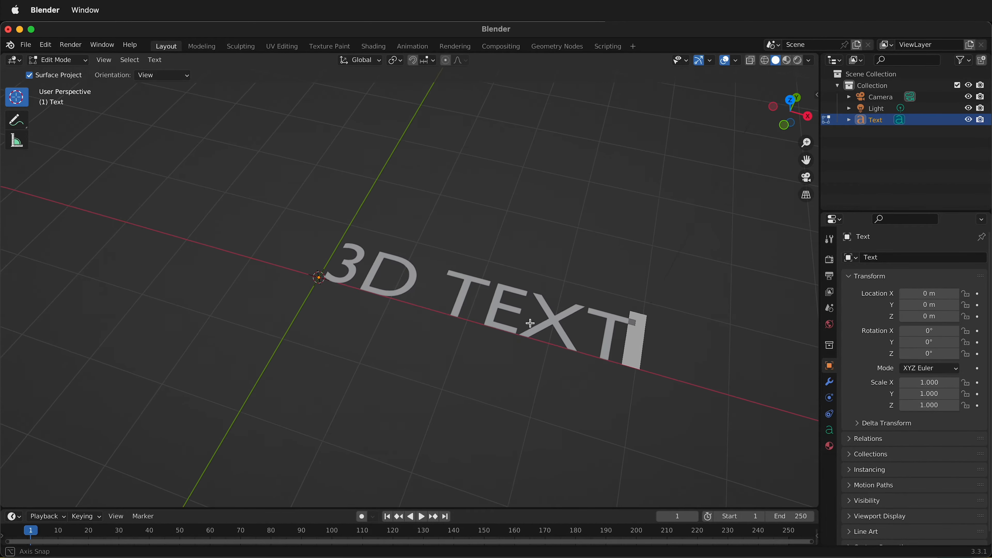
middle_click_drag(547, 342, 575, 305)
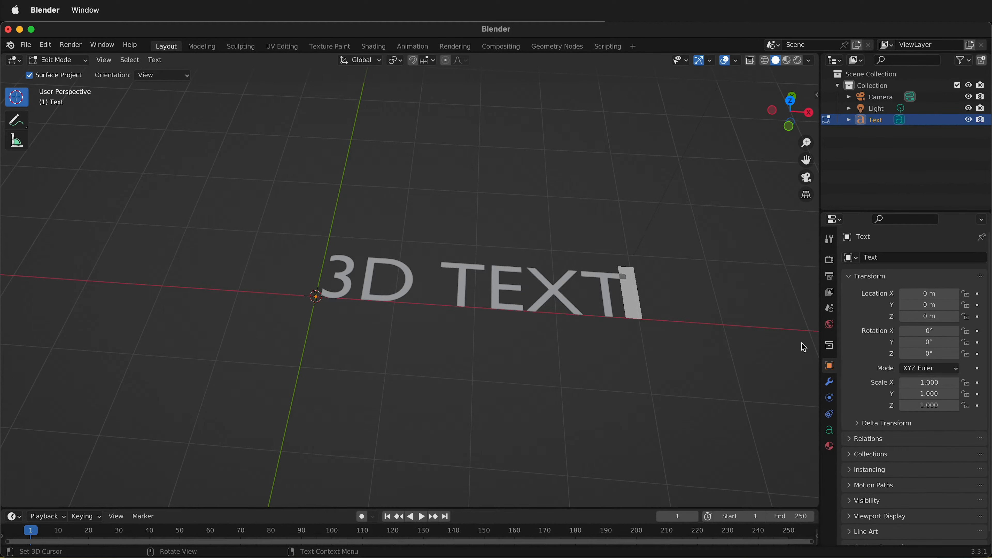
key("Tab")
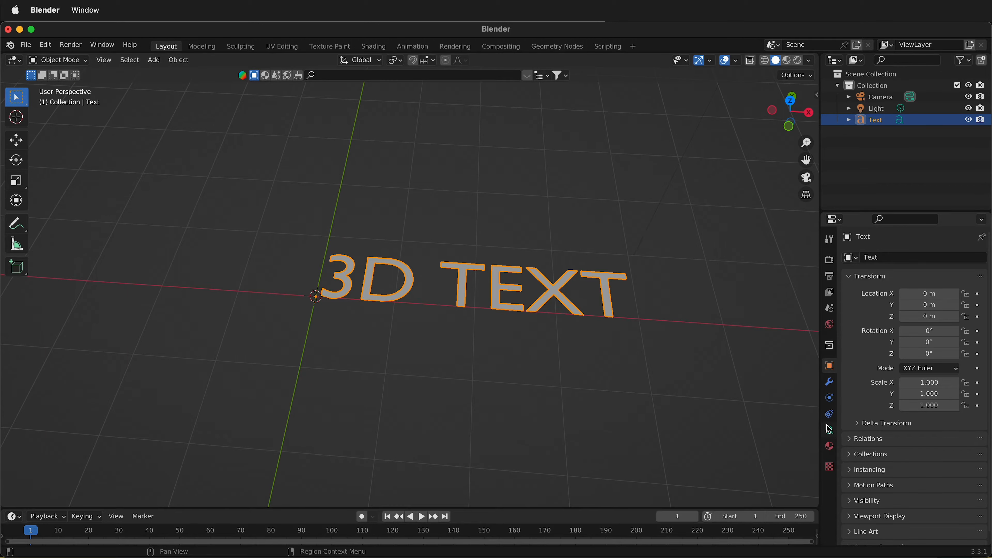
Extrude the text geometry by 0.25 m.
left_click(832, 435)
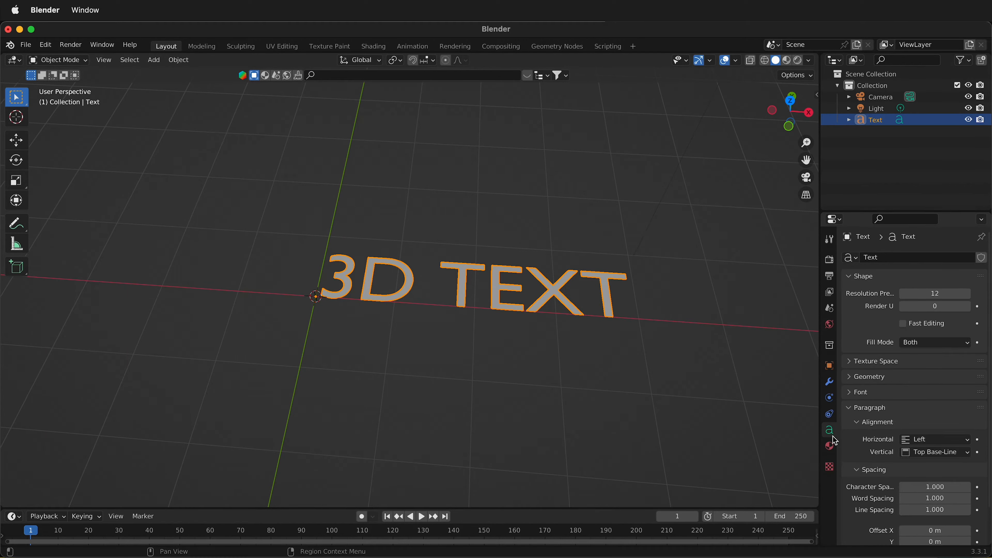
left_click(849, 378)
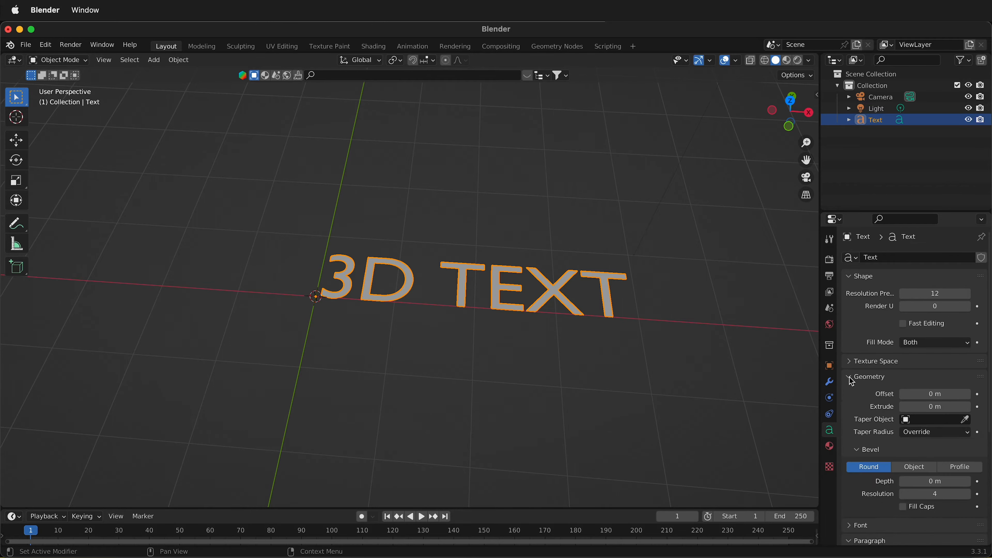
scroll(507, 267, "up", 1)
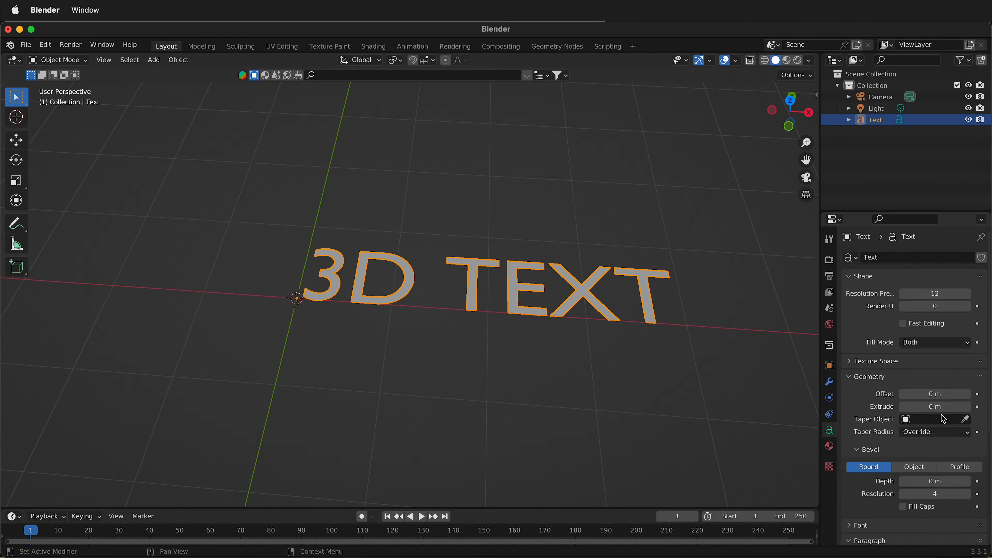
left_click(955, 408)
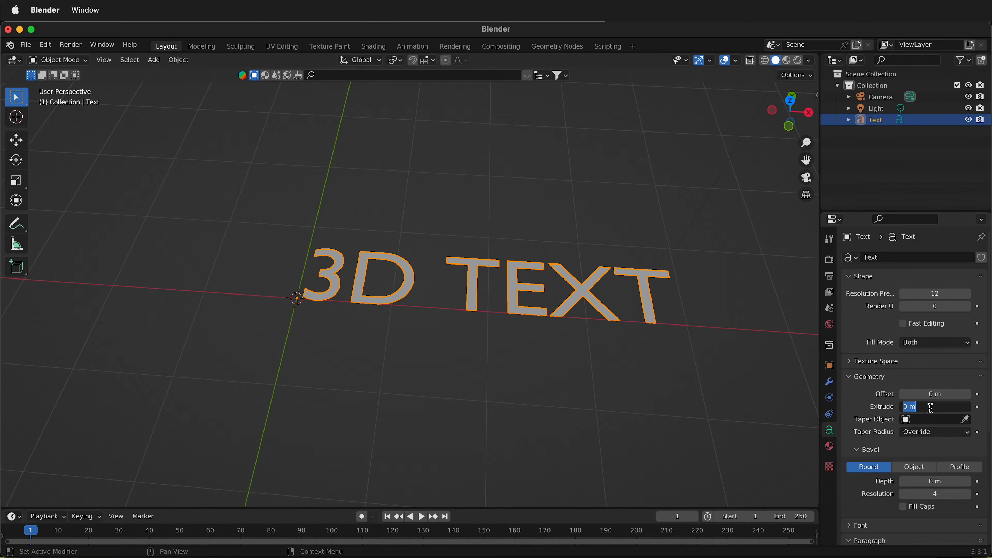
type("0.5")
key("Return")
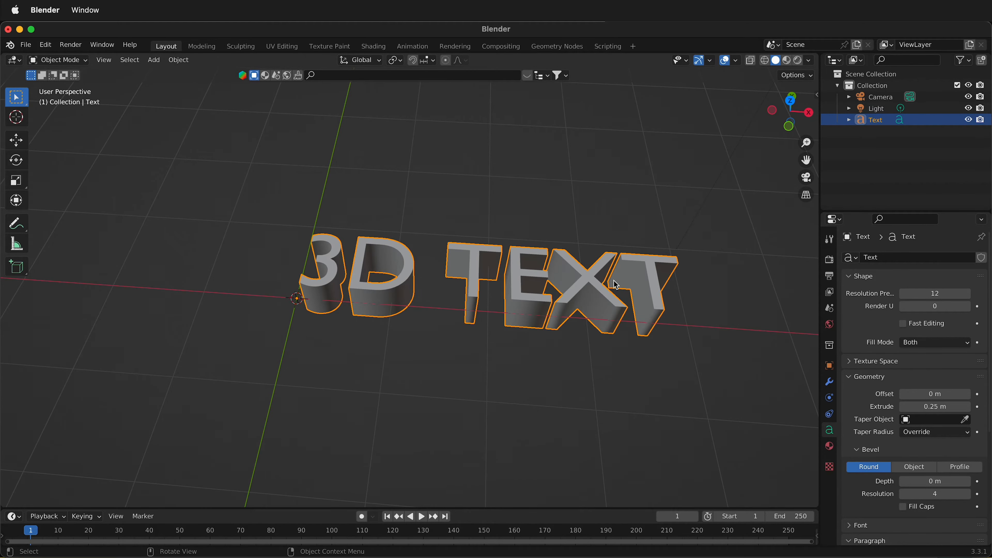
Try the Object and Profile bevel types on the extruded text, and return to Round.
scroll(618, 284, "up", 2)
middle_click_drag(713, 242, 574, 300)
scroll(575, 301, "up", 4)
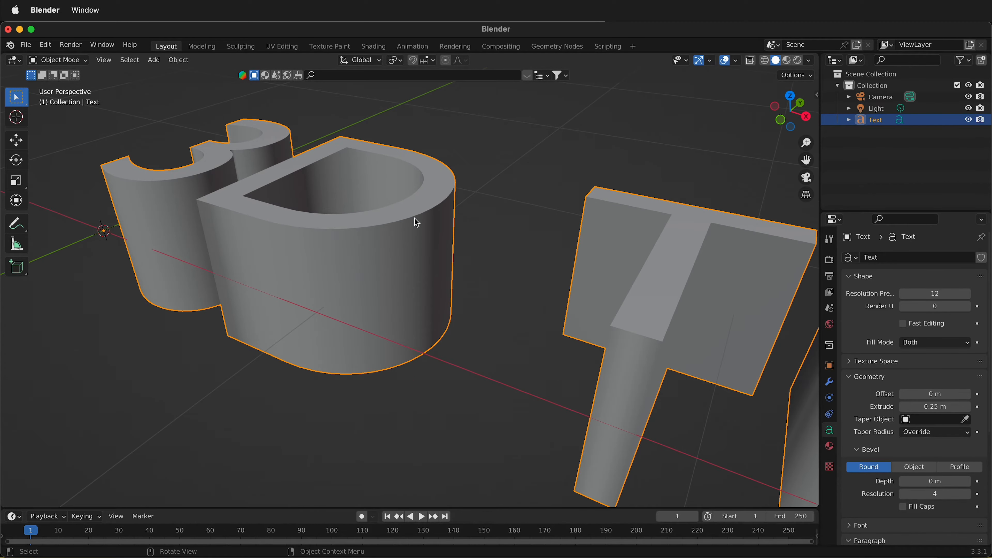
middle_click_drag(343, 178, 385, 213)
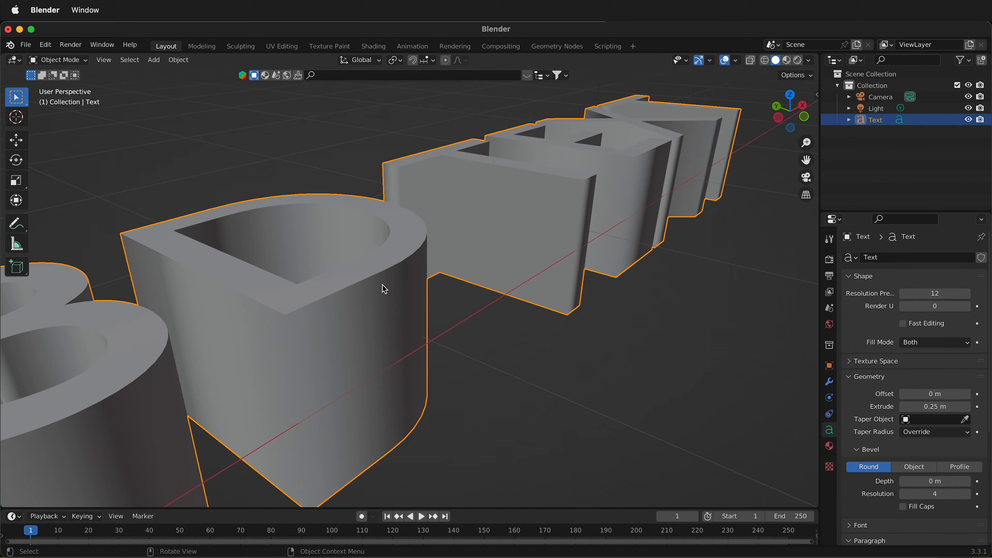
middle_click_drag(384, 280, 343, 290)
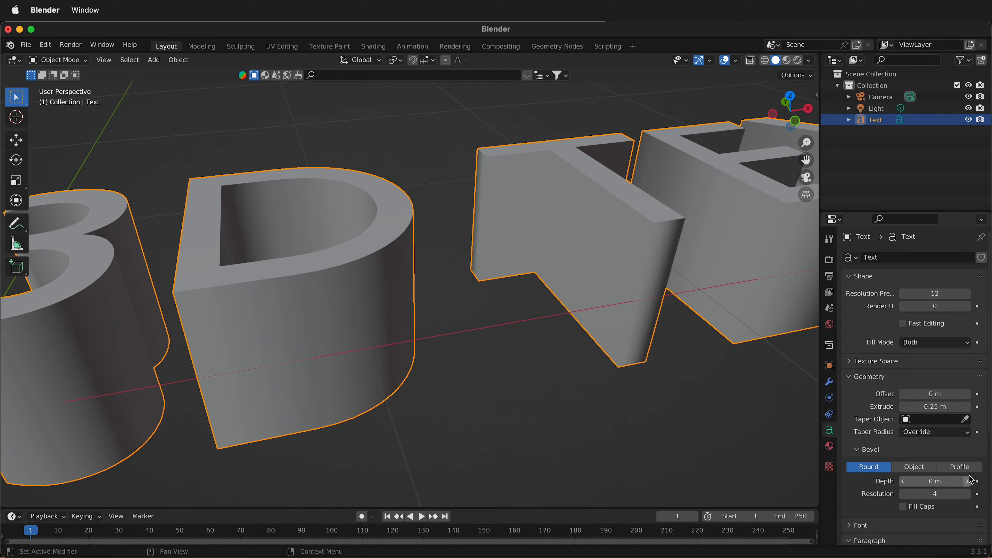
left_click(916, 469)
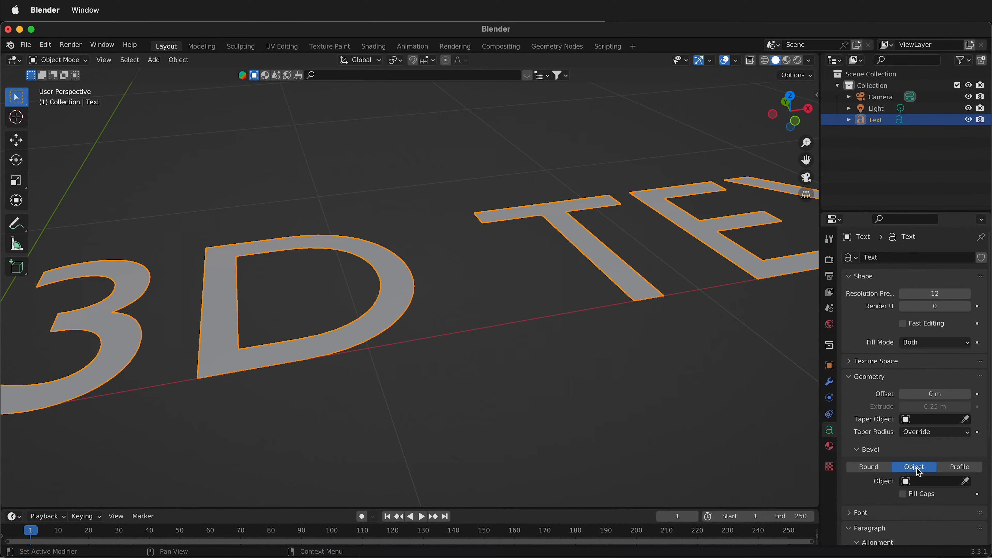
left_click(959, 468)
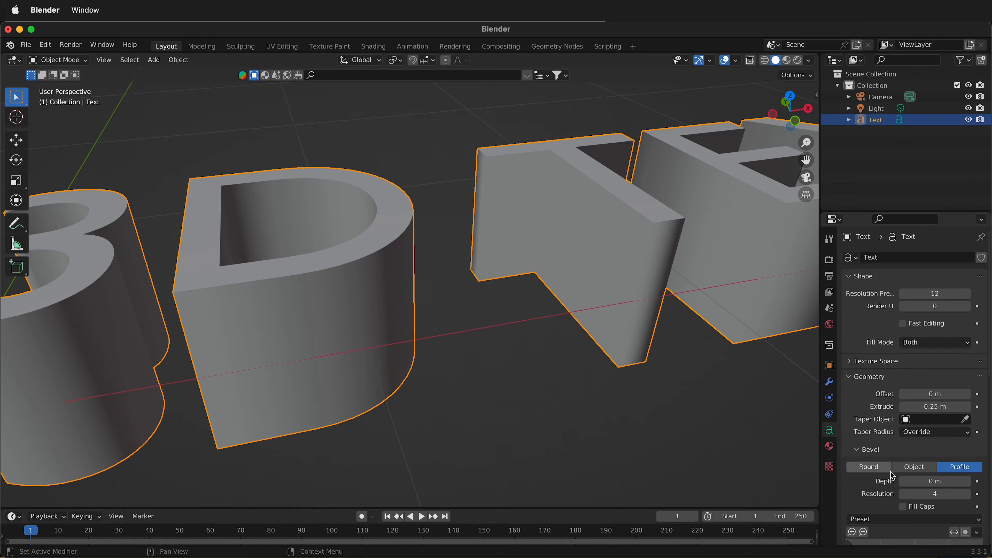
left_click(866, 469)
Set the round bevel's depth to 0.02 m.
left_click(931, 479)
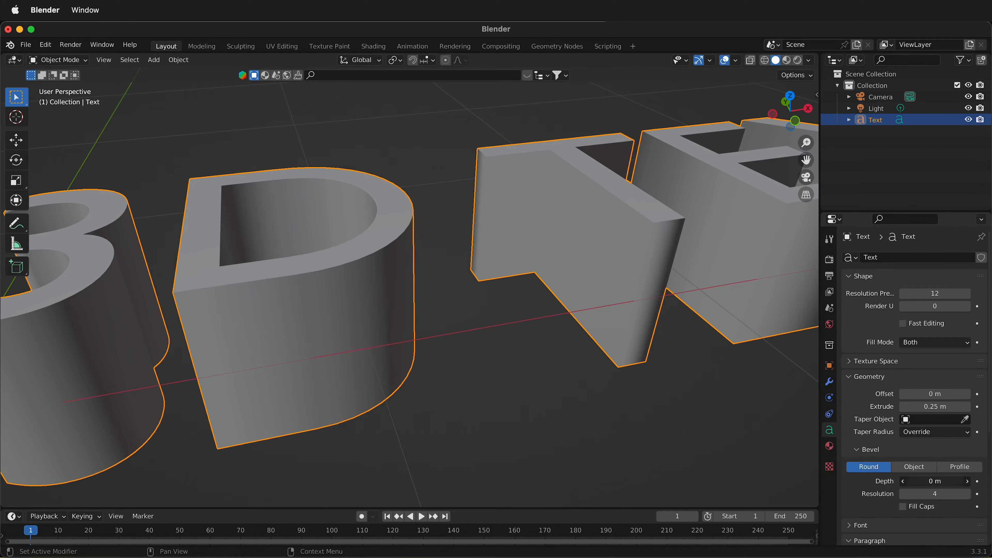
type("0.02")
key("Return")
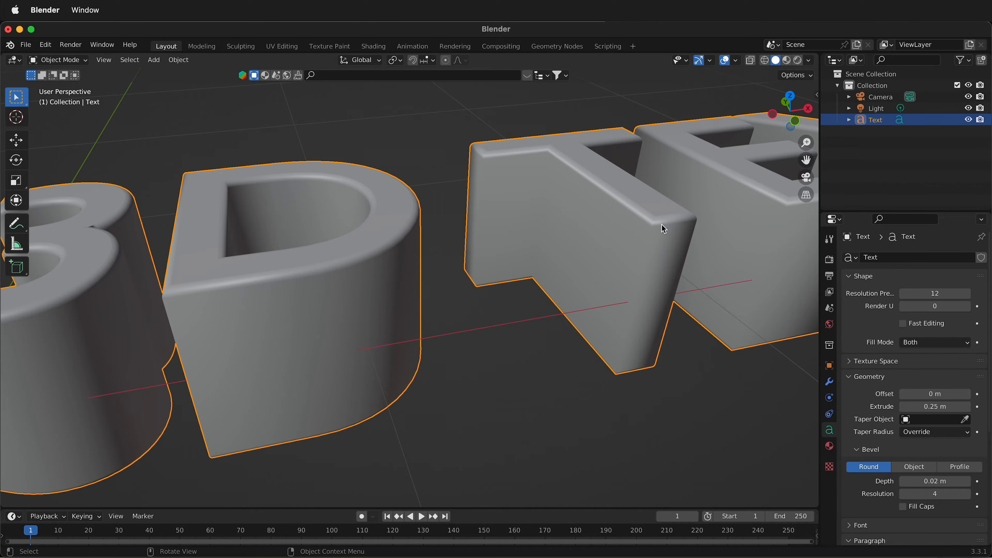
View the whole bevelled text straight from the top in orthographic projection.
middle_click_drag(464, 232, 446, 303)
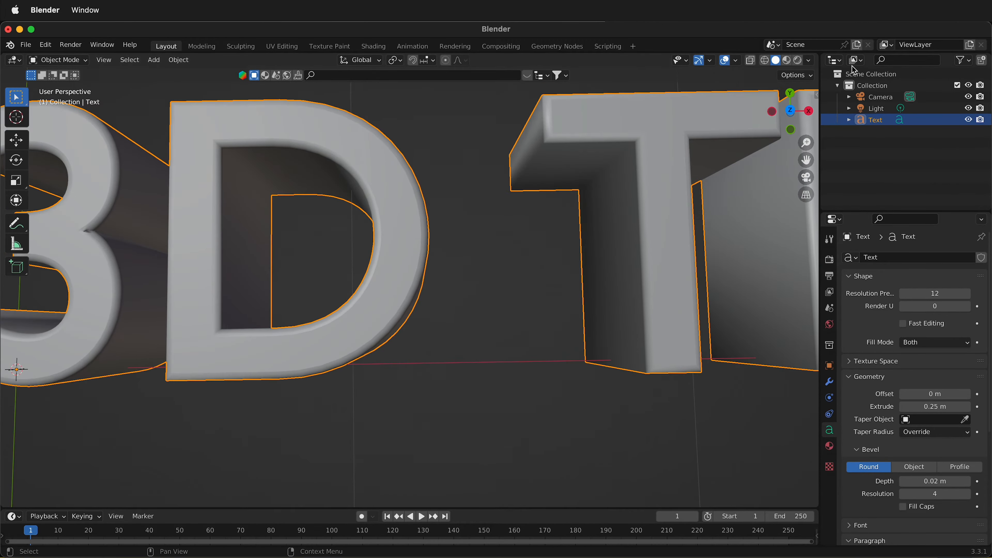
left_click(790, 111)
scroll(467, 296, "down", 5)
middle_click_drag(606, 270, 602, 254)
left_click(791, 116)
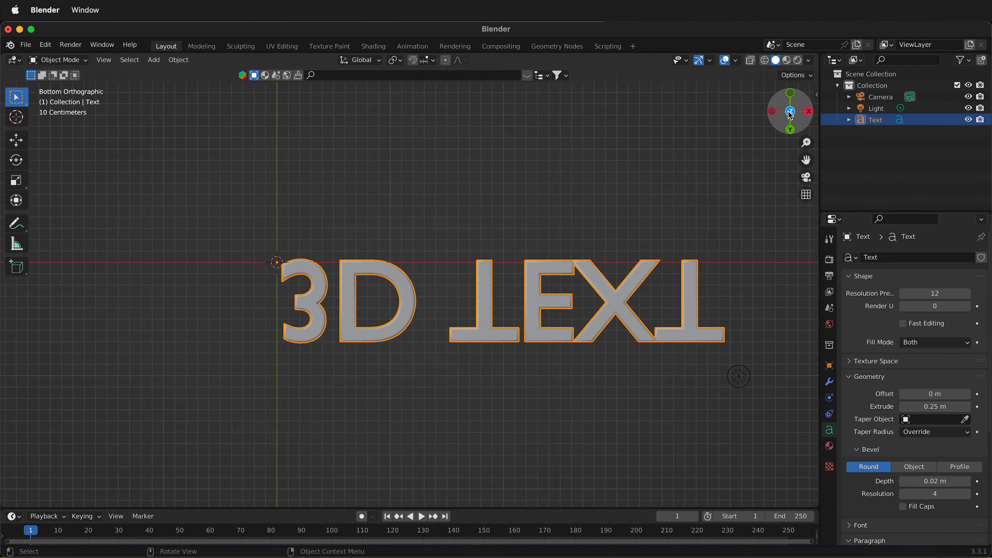
left_click(792, 114)
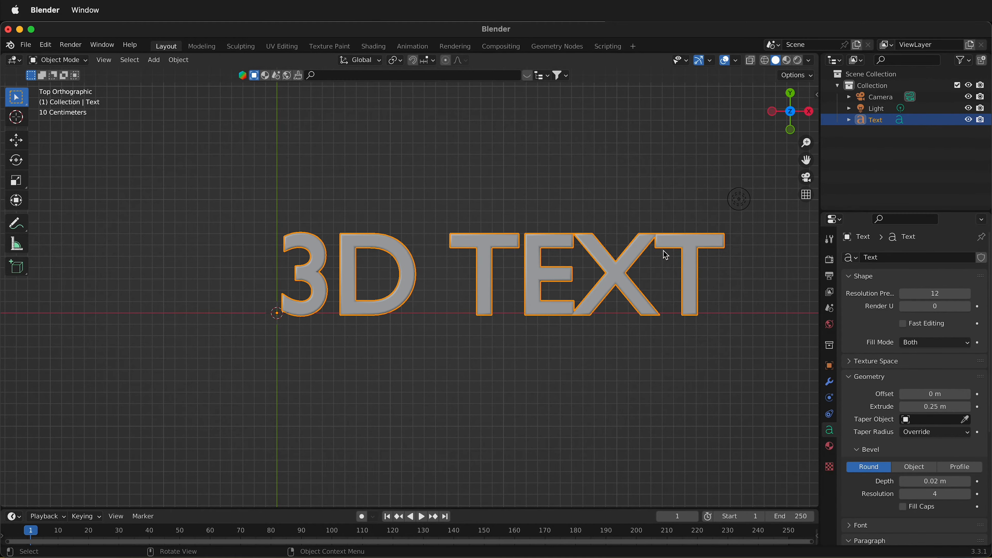
Compare the letter thickness without a bevel by setting the depth to 0, and restore it to 0.02 m.
left_click(939, 481)
type("0")
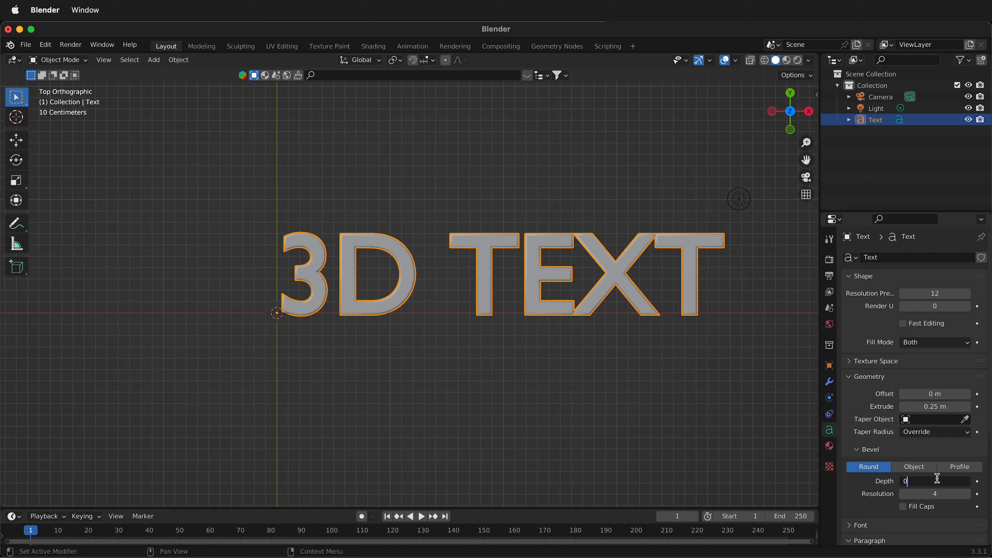
key("Return")
left_click(933, 482)
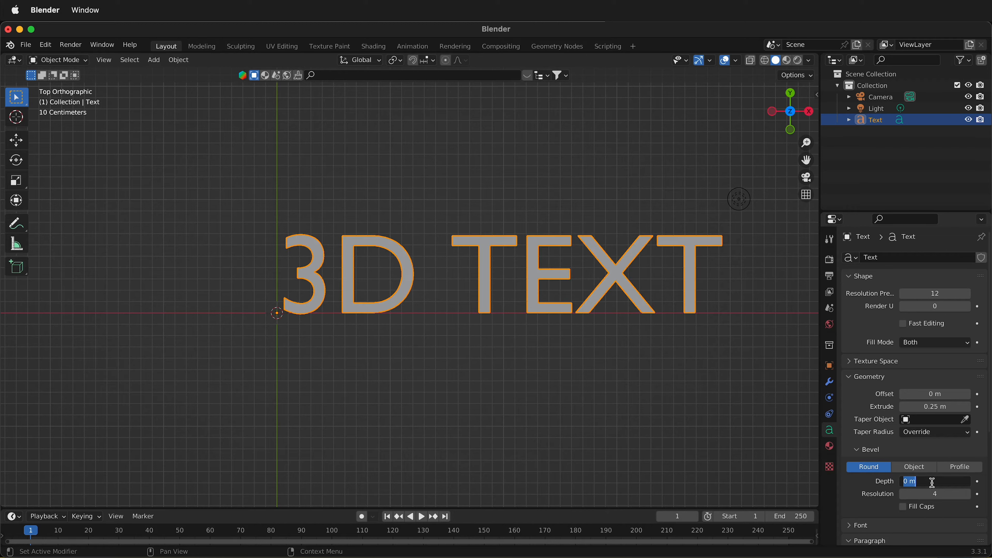
type(".02")
key("Return")
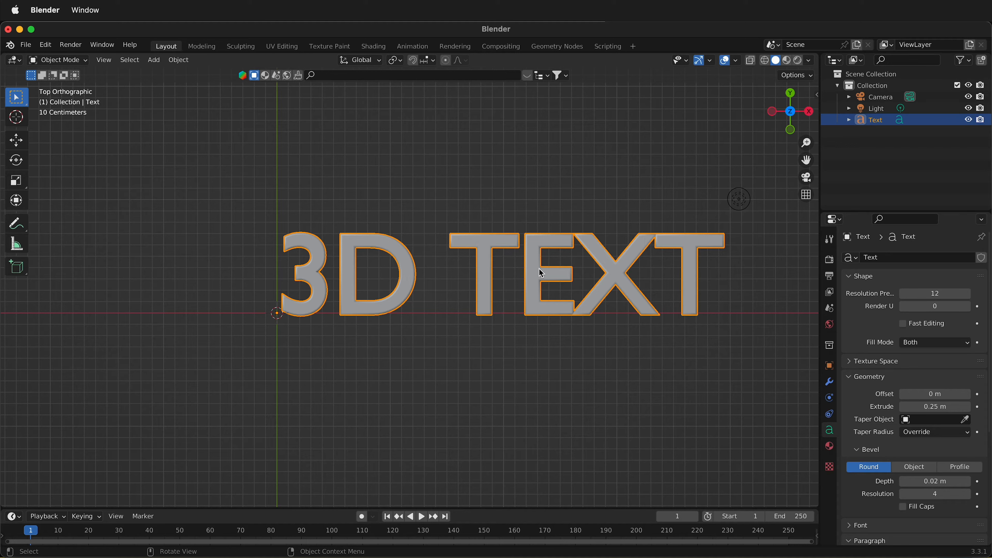
Try a character spacing of 1.100 for the text and restore it to 1.000.
scroll(889, 484, "down", 10)
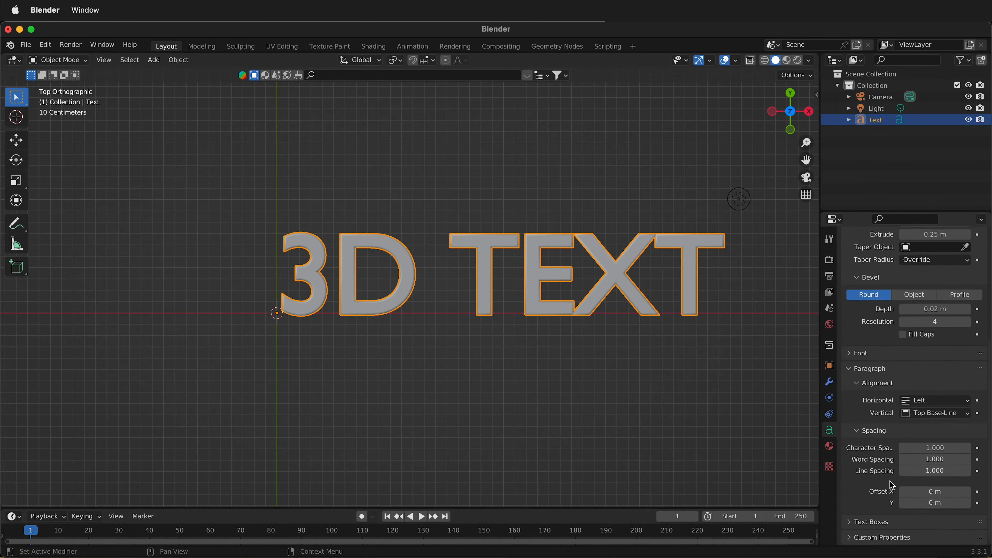
left_click(968, 449)
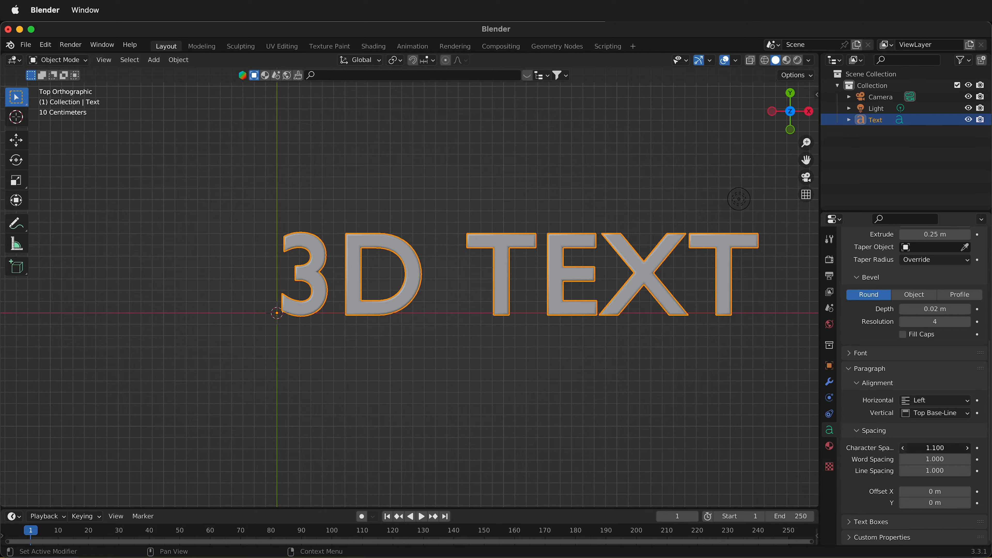
left_click(905, 449)
Set the text geometry's offset to -0.02 m to compensate for the bevel, and inspect the letter edges.
scroll(906, 410, "up", 4)
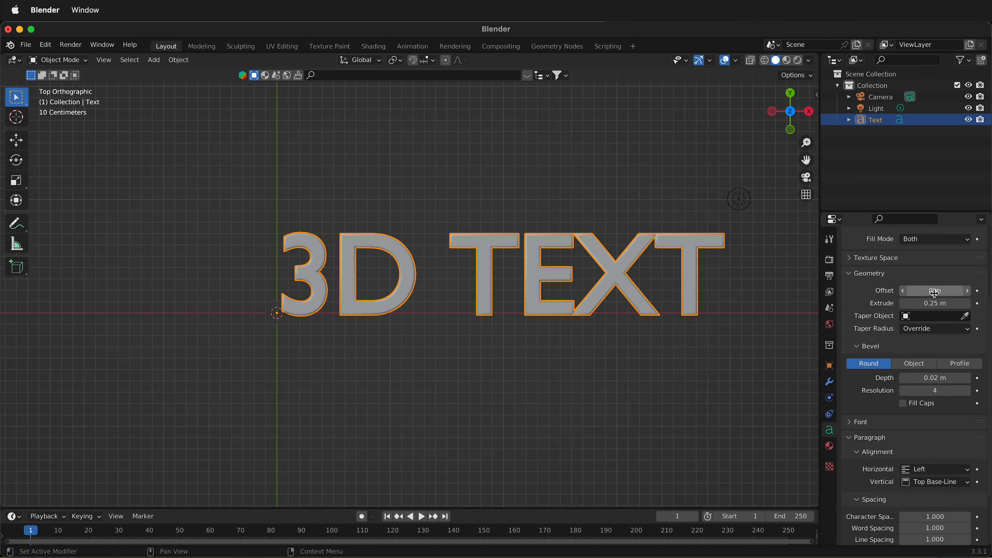
left_click_drag(934, 293, 934, 294)
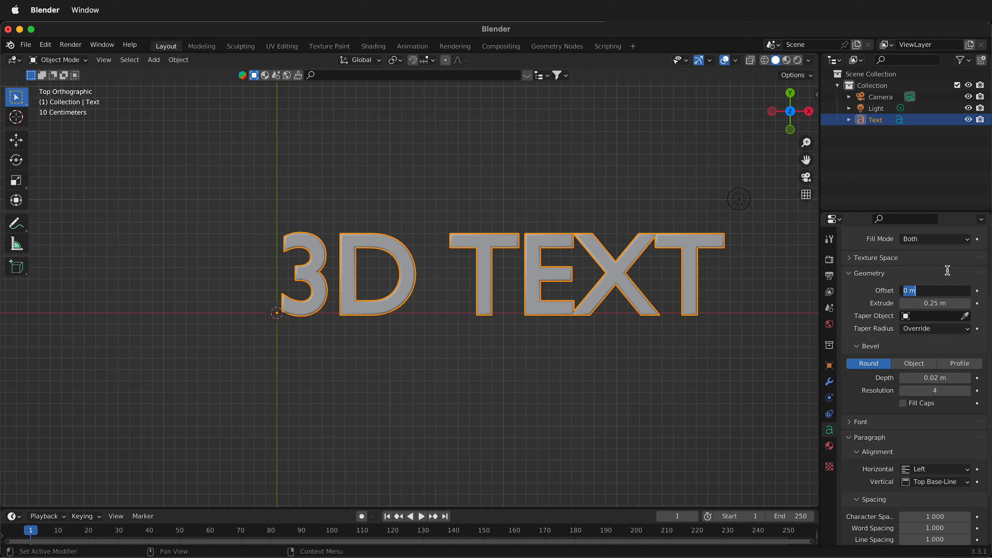
type("-.02")
key("Return")
scroll(678, 333, "up", 5)
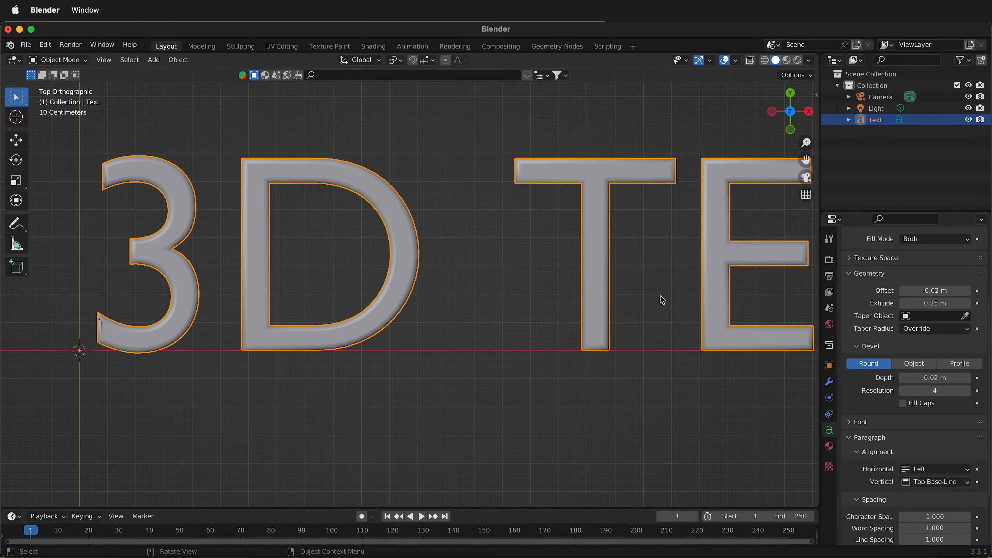
middle_click_drag(658, 280, 450, 454)
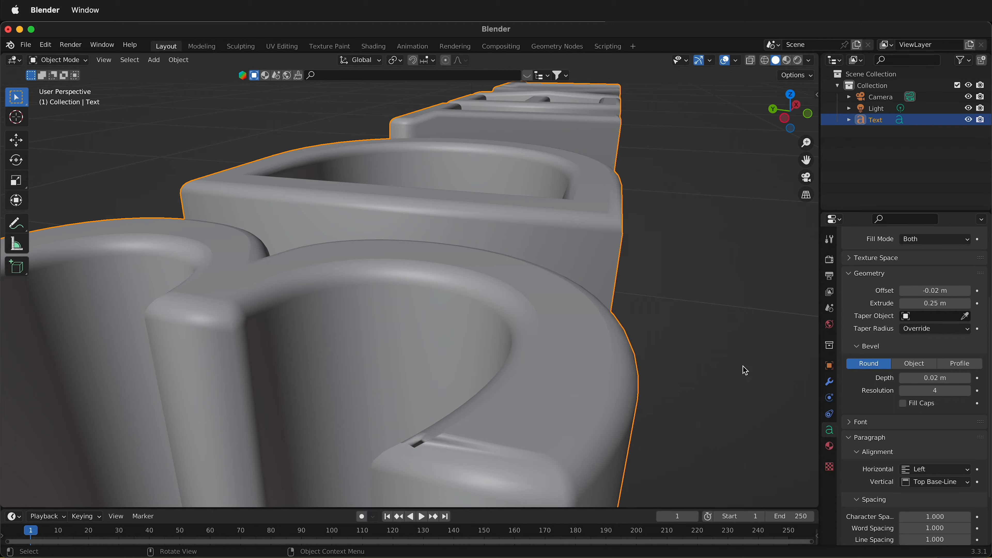
Reset the text geometry's offset to 0 m.
left_click(928, 294)
type("0")
key("Return")
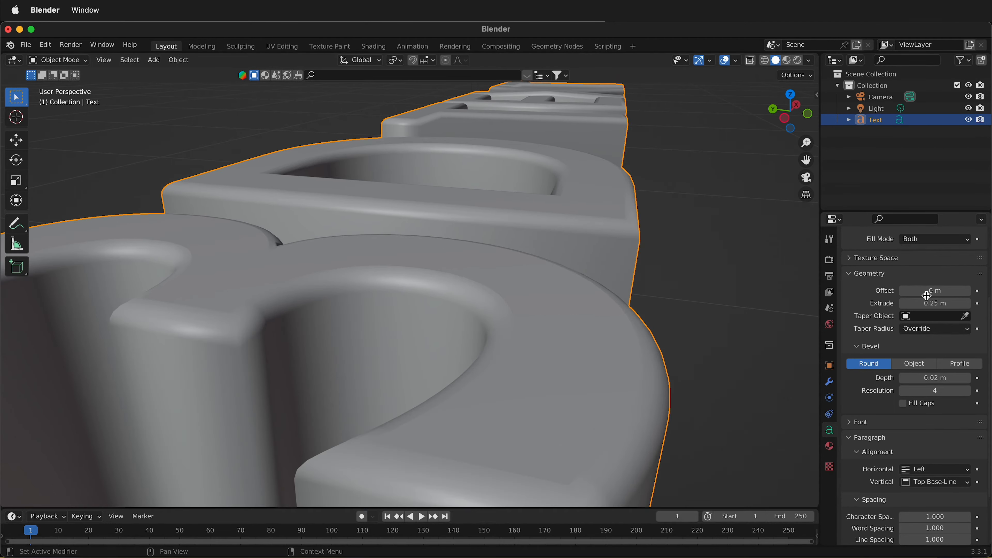
scroll(756, 369, "down", 4)
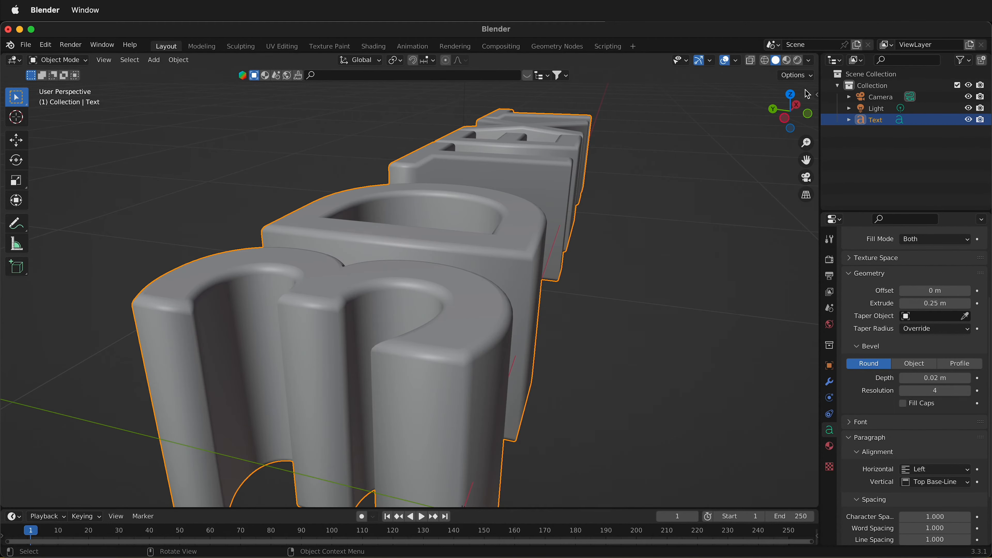
From a straight top view, set the text's character spacing to 1.100.
left_click(790, 95)
scroll(428, 373, "up", 2)
scroll(427, 373, "down", 4)
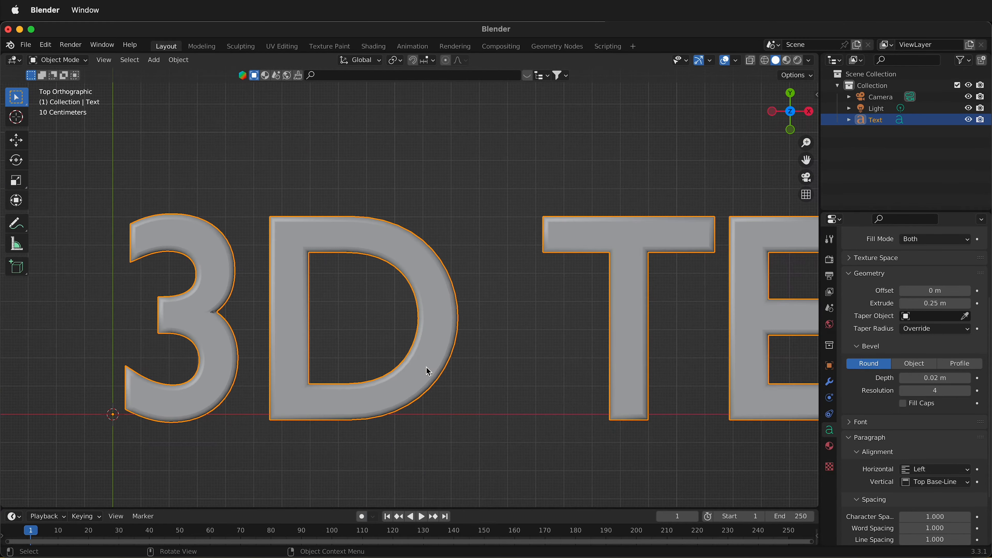
left_click(969, 517)
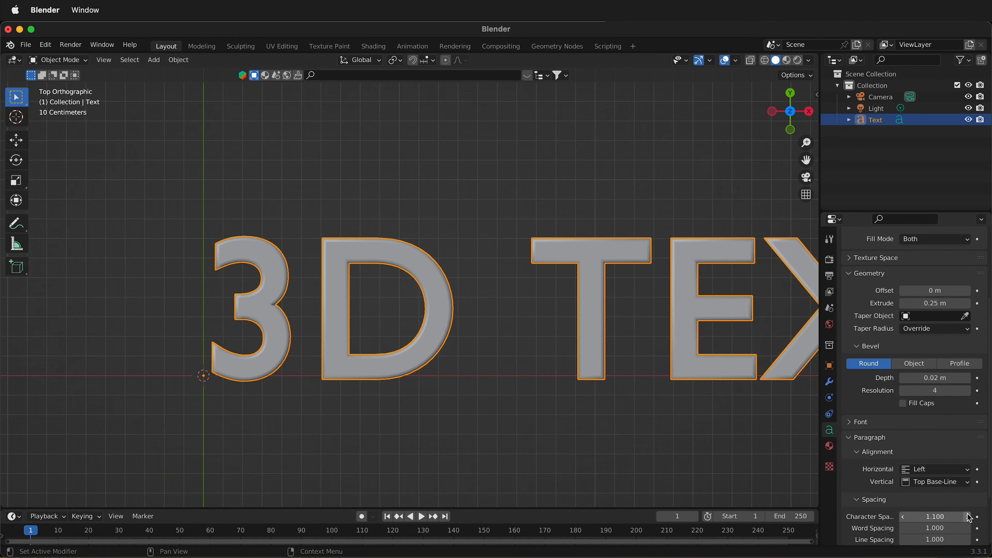
left_click(950, 516)
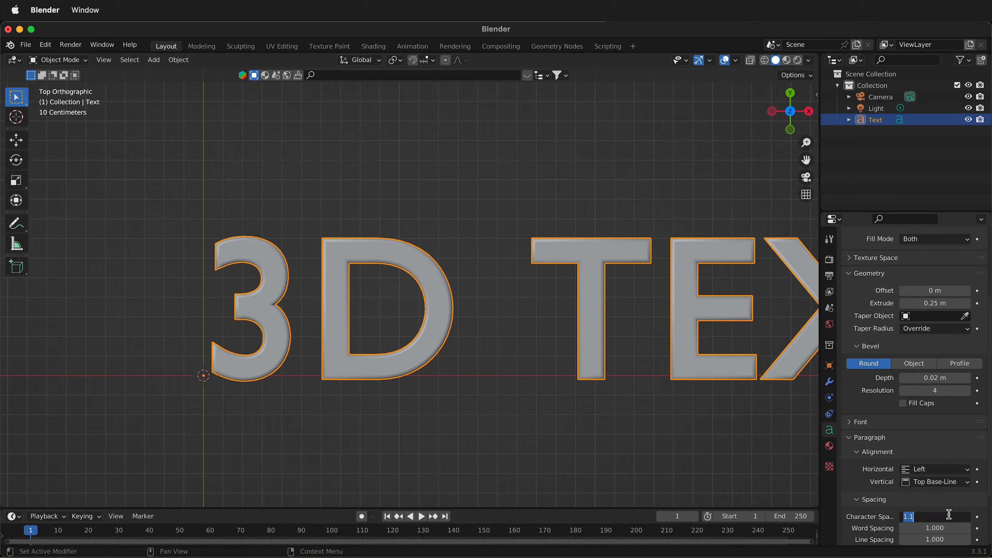
key("BackSpace")
key("Escape")
Switch the viewport to Material Preview shading for the text.
mouse_move(603, 416)
middle_mouse_down()
mouse_move(584, 336)
mouse_move(496, 350)
mouse_move(598, 363)
mouse_move(642, 401)
mouse_move(664, 391)
middle_mouse_up()
left_click(788, 61)
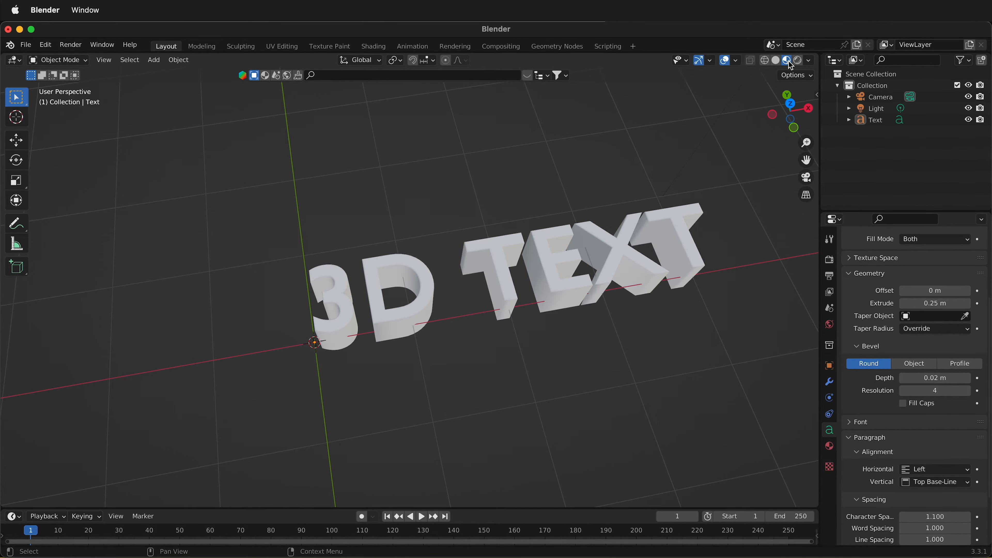
scroll(682, 260, "up", 6)
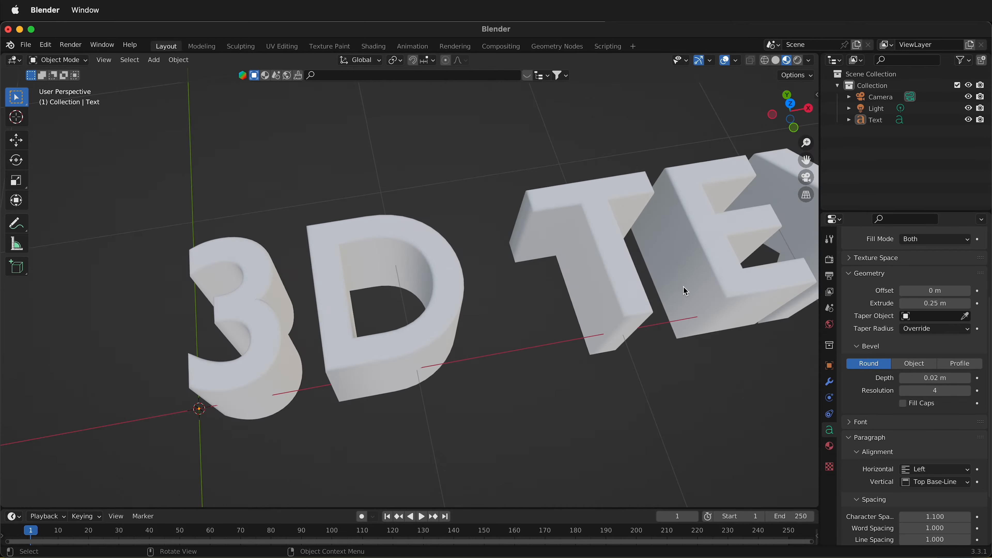
middle_click_drag(683, 287, 681, 284)
Create a new material for the text and set its base color to red with H 0.996, S 0.968, V 0.800.
left_click(829, 445)
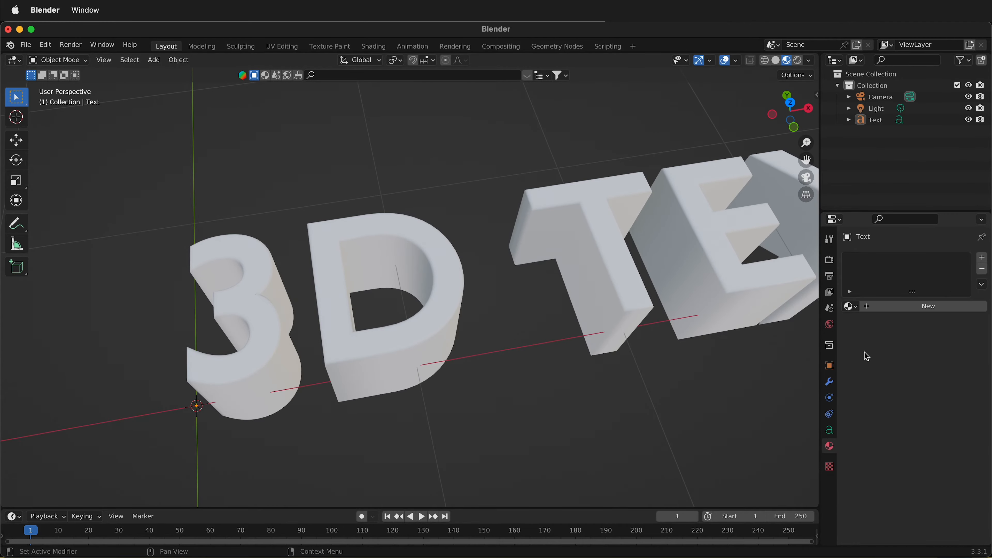
left_click(922, 307)
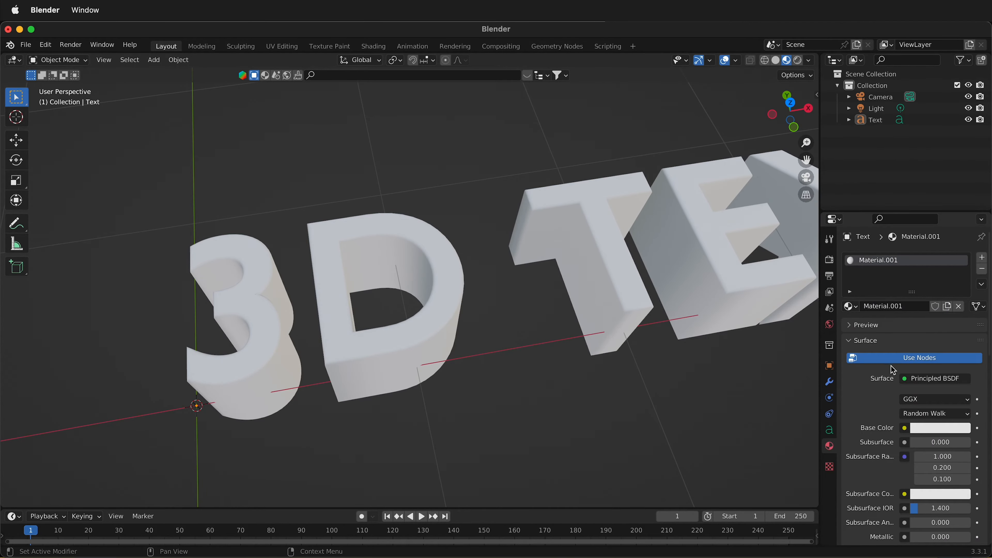
left_click(955, 428)
left_click(920, 334)
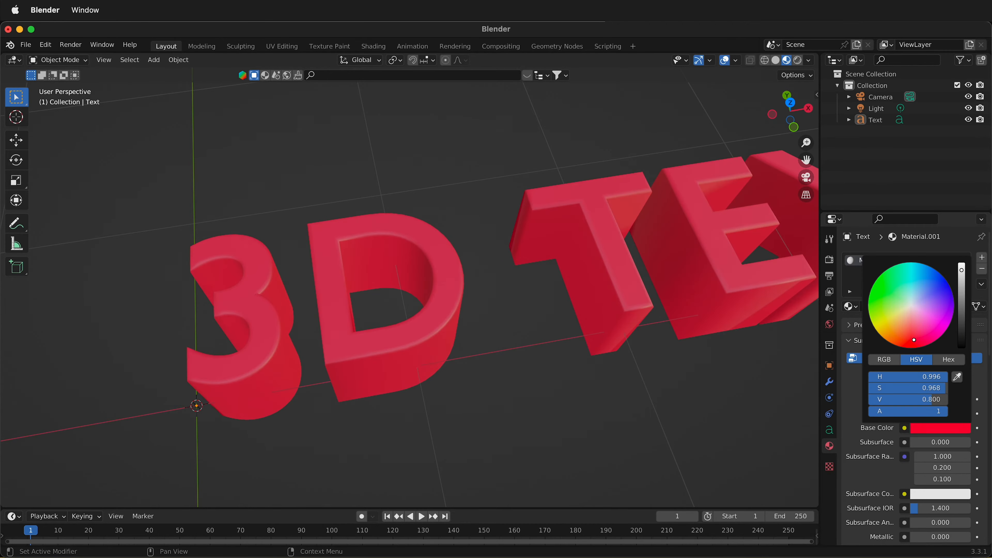
Select the red text object and convert it to a mesh.
middle_click_drag(582, 339, 500, 291)
scroll(498, 288, "up", 3)
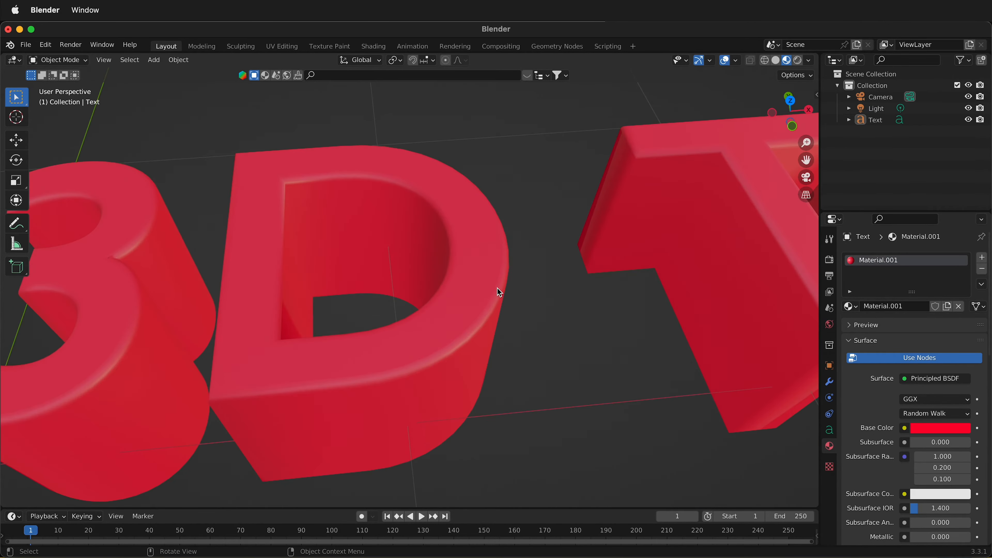
scroll(497, 288, "down", 7)
middle_click_drag(674, 261, 597, 260, "shift")
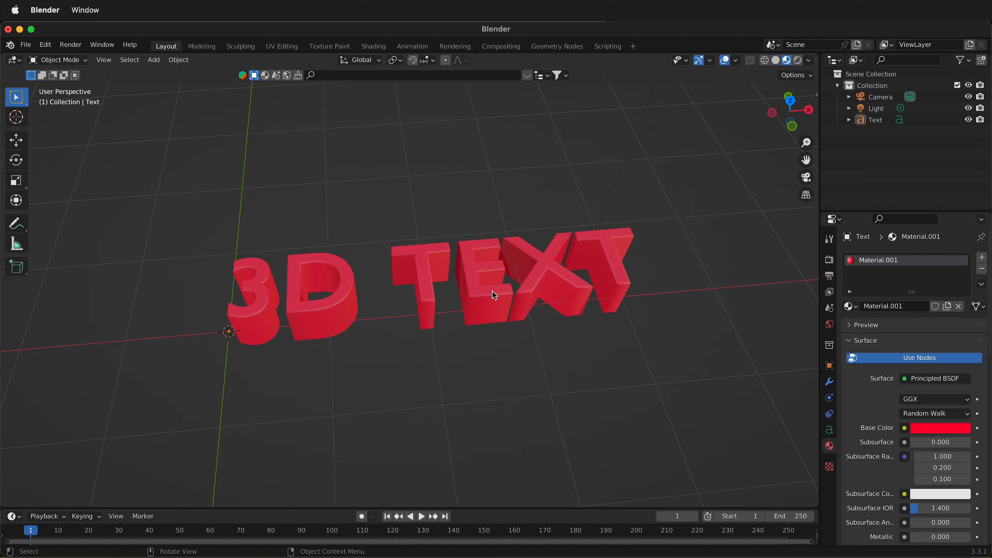
left_click(496, 297)
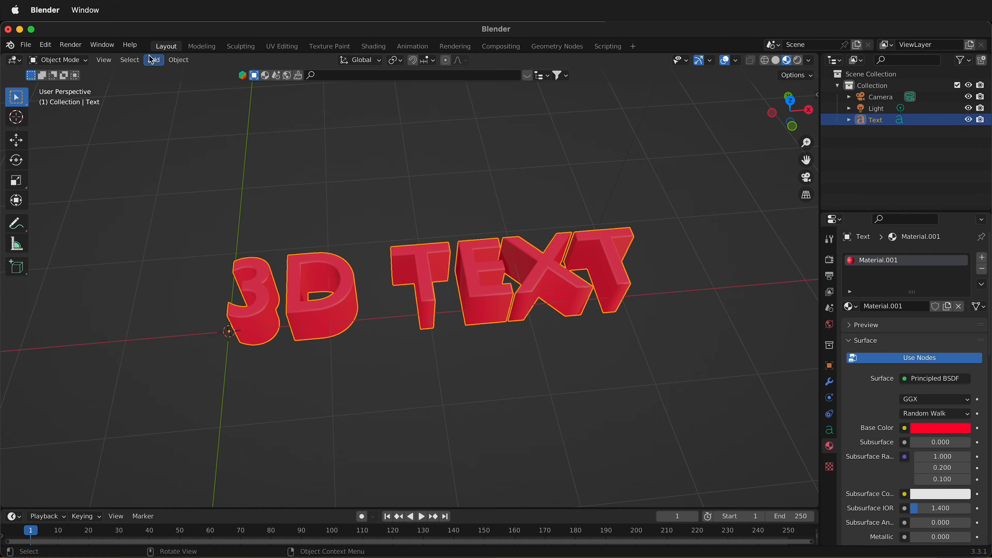
left_click(176, 63)
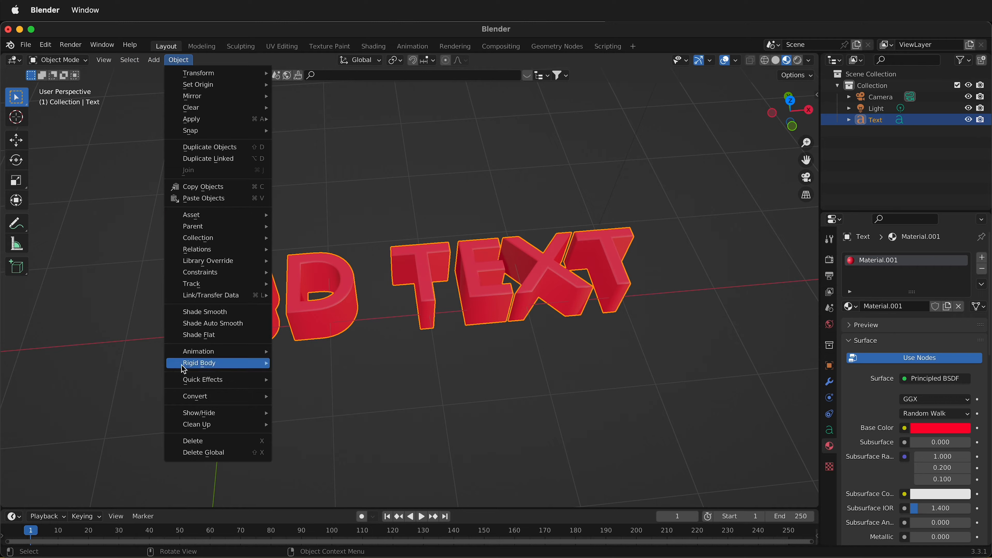
mouse_move(200, 398)
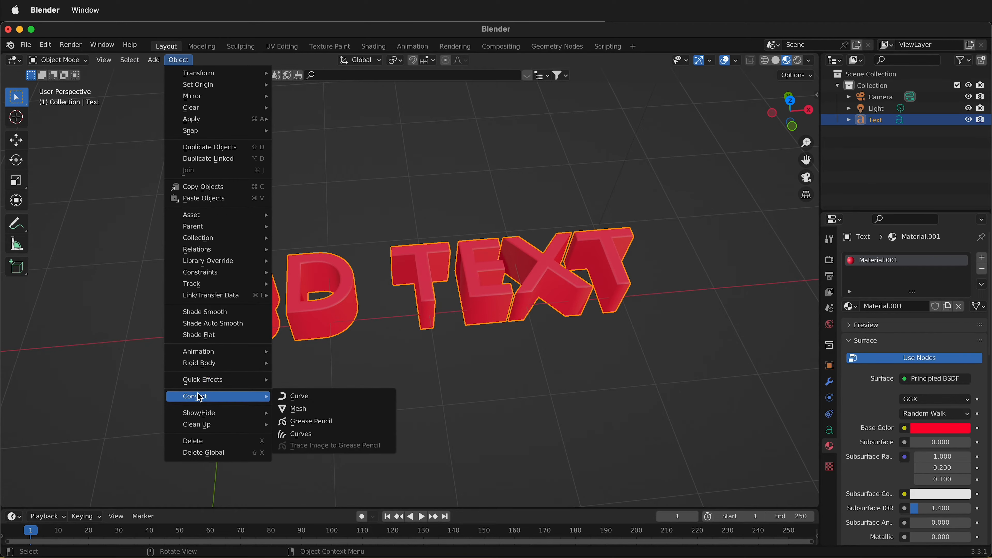
left_click(309, 408)
Examine the converted letters' mesh topology in Edit Mode and return to Object Mode.
key("Tab")
scroll(430, 305, "up", 8)
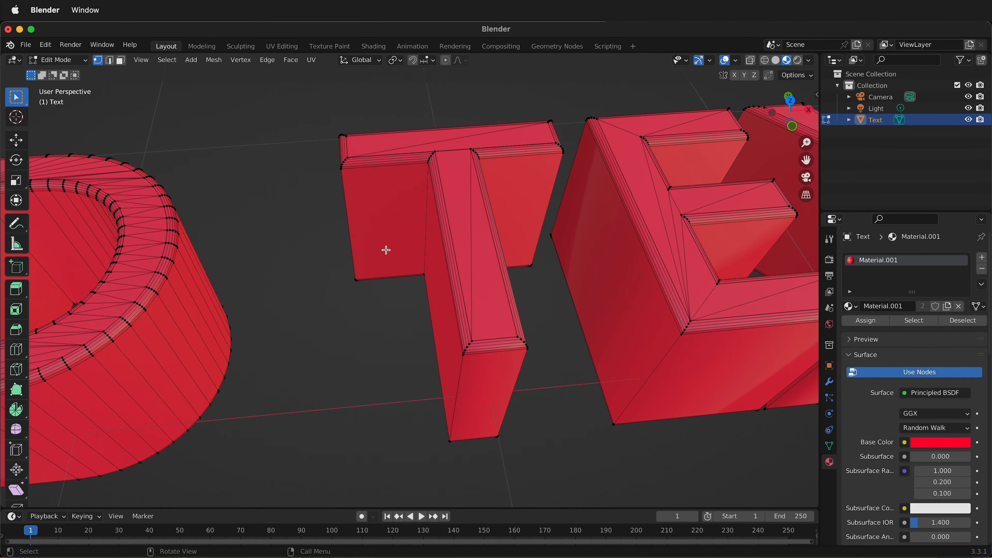
middle_click_drag(483, 374, 484, 342)
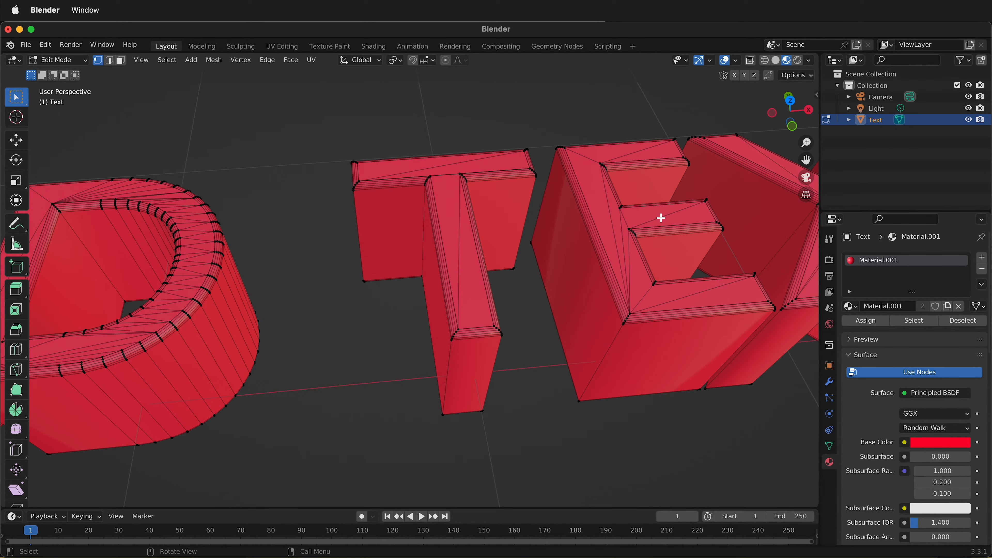
middle_click_drag(648, 257, 593, 345)
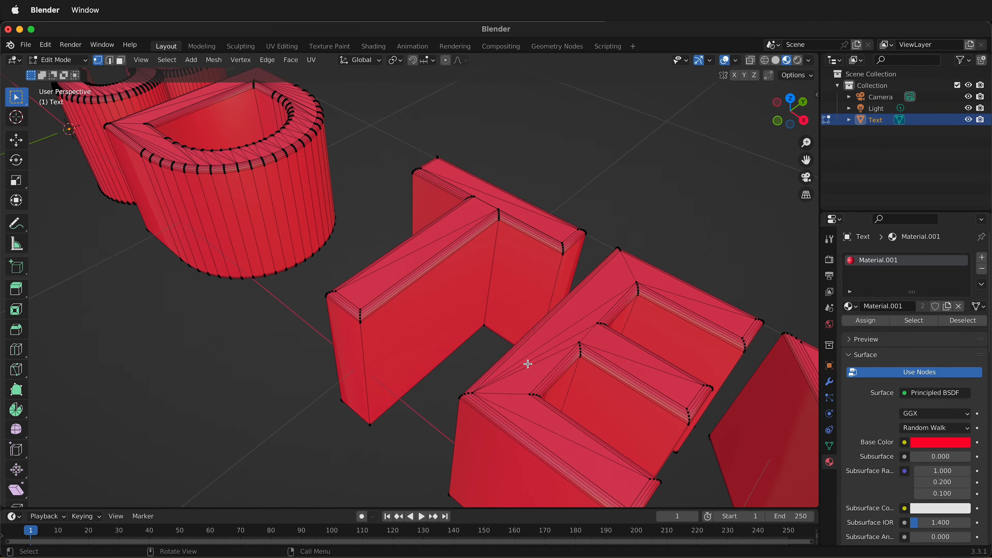
scroll(529, 364, "up", 5)
scroll(522, 362, "down", 6)
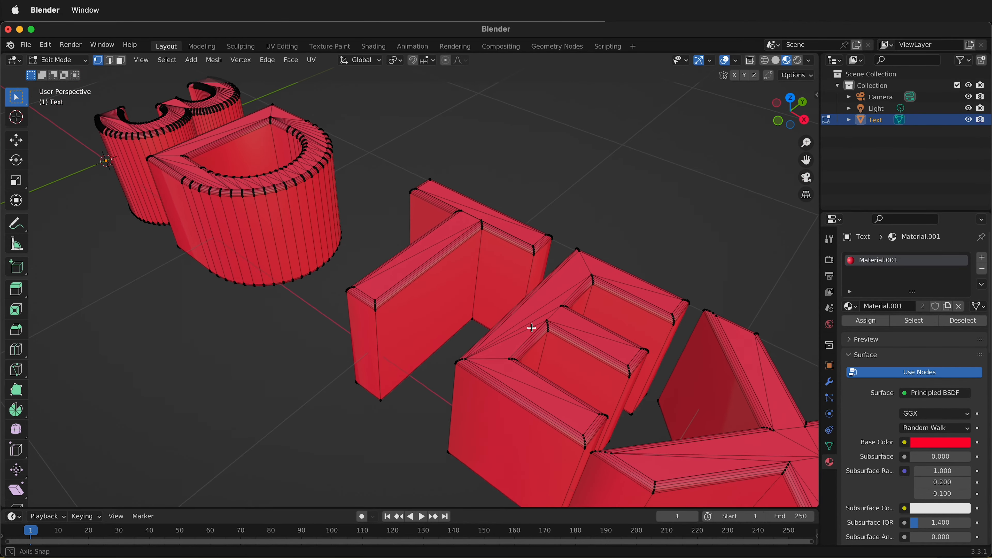
key("Tab")
scroll(533, 306, "down", 3)
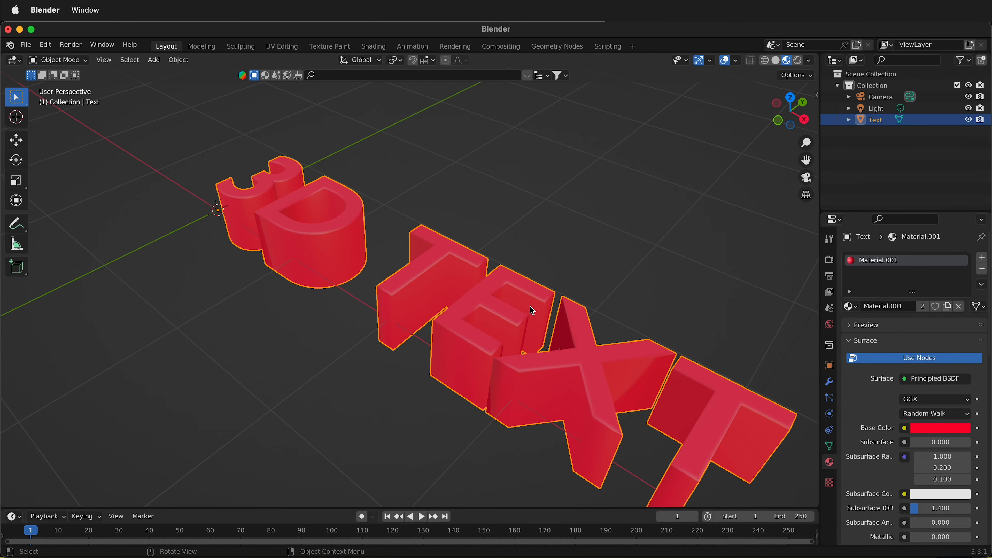
In Edit Mode, rotate the entire text mesh 90° about the global X axis so the letters stand upright.
key("Tab")
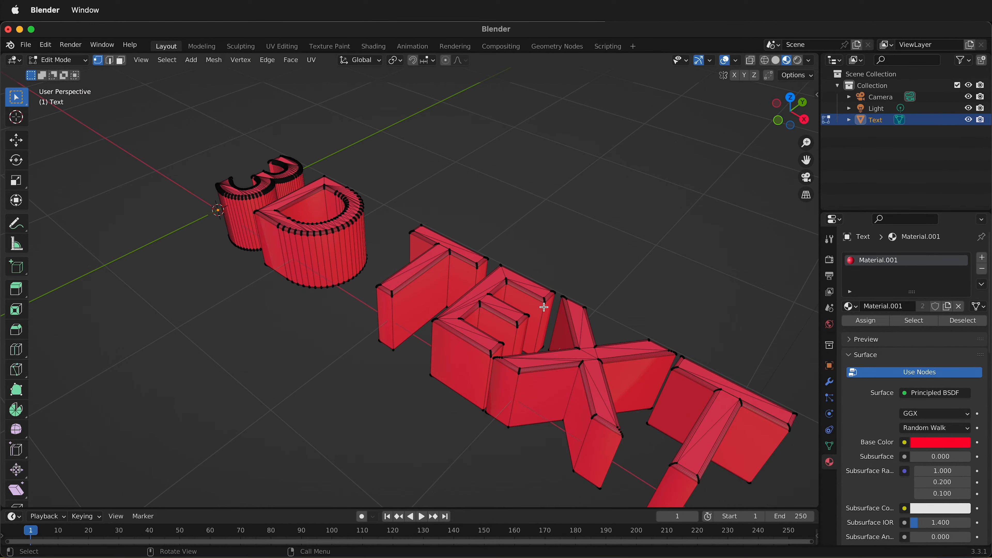
key("a")
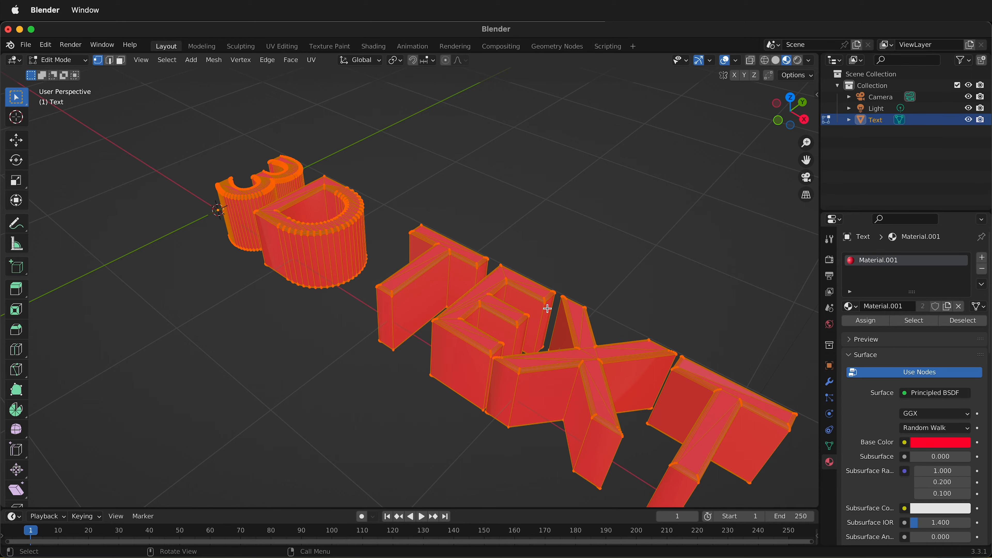
key("r")
key("x")
type("0")
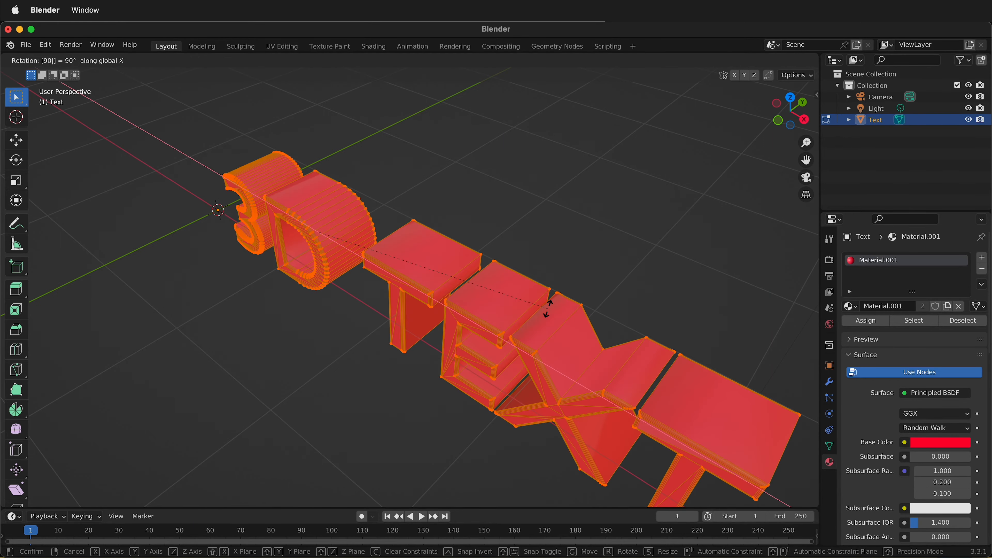
key("Return")
From the front view, move the whole mesh up along Z until the letters' bottoms rest on the red X axis line.
middle_click_drag(531, 327, 575, 276)
scroll(467, 346, "down", 4)
scroll(468, 343, "up", 2)
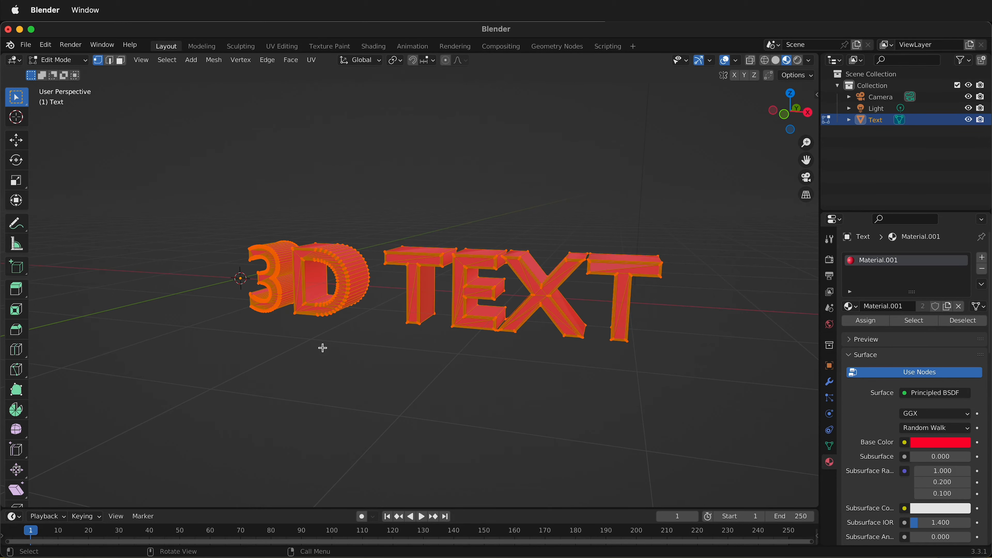
left_click(786, 121)
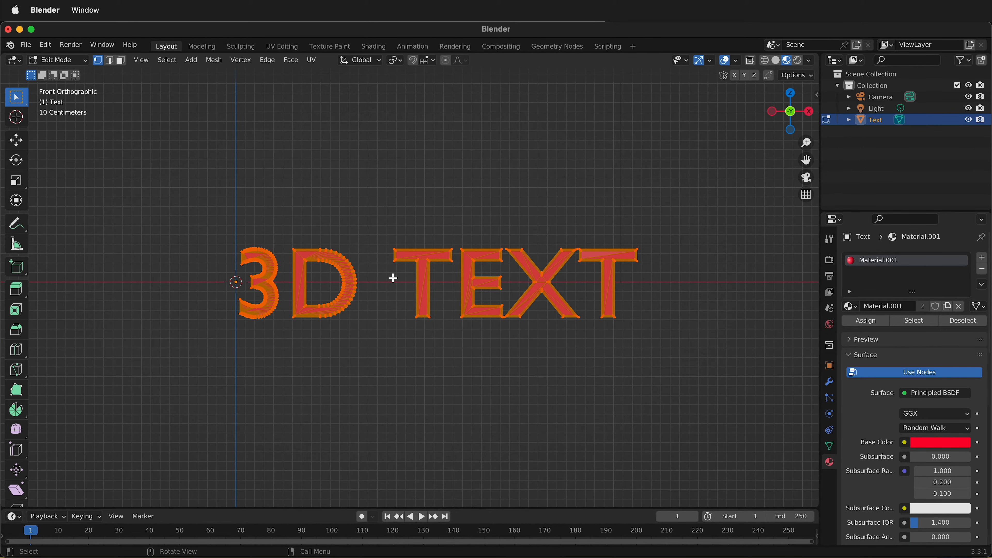
scroll(393, 278, "up", 3)
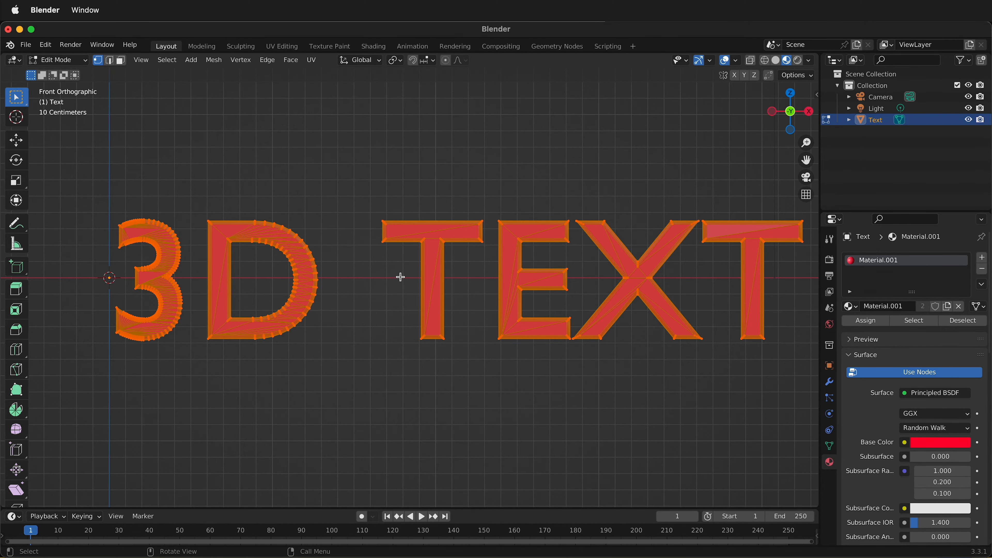
key("g")
key("z")
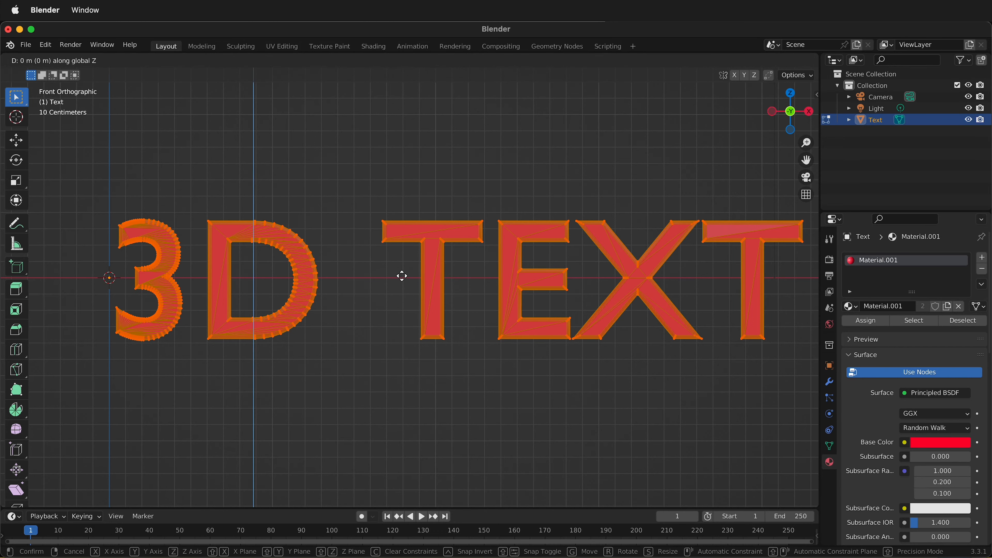
left_click(413, 213)
Return to Object Mode, deselect the text and inspect the upright letters on the ground plane.
middle_click_drag(551, 426, 555, 424)
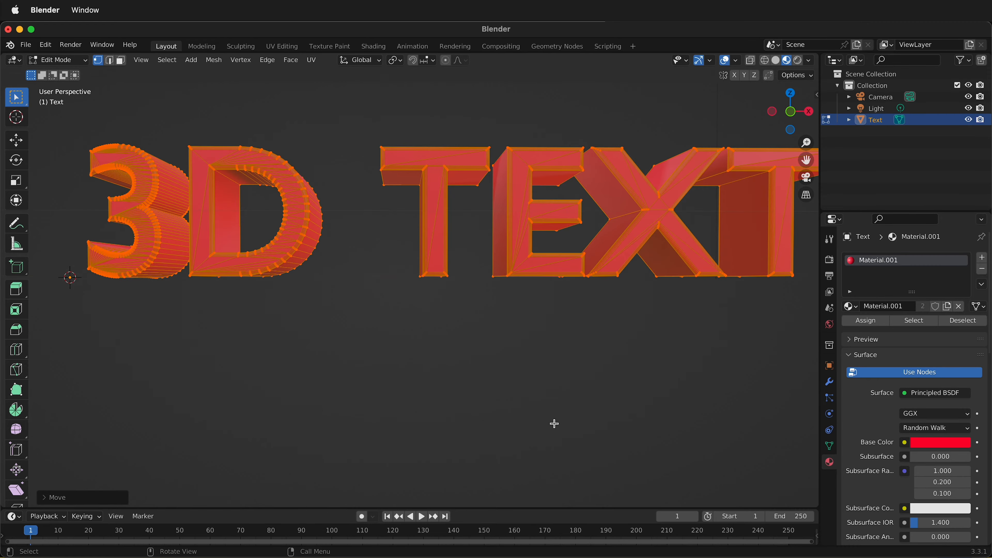
middle_click_drag(633, 372, 607, 395)
scroll(599, 390, "up", 4)
scroll(599, 390, "down", 7)
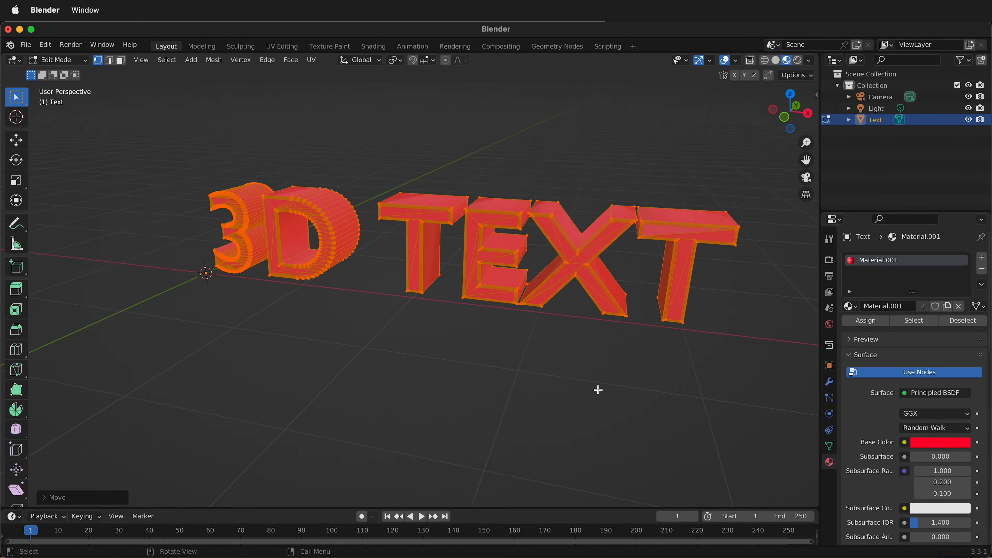
key("Tab")
mouse_move(504, 312)
middle_mouse_down()
mouse_move(520, 306)
mouse_move(515, 314)
middle_mouse_up()
left_click(515, 314)
middle_click_drag(437, 343, 474, 346)
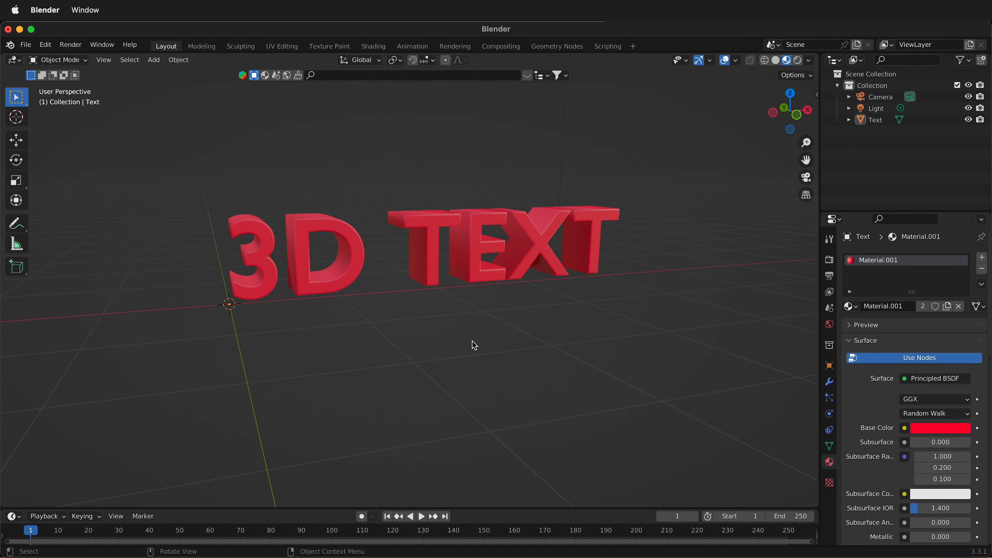